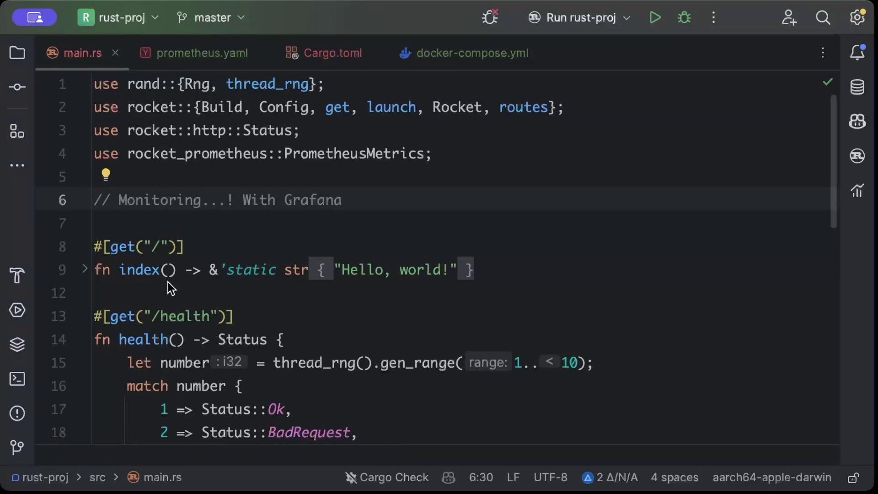
# Step: Scroll through main.rs, glance at prometheus.yaml, and return to main.rs
pyautogui.scroll(-4, 296, 290)
pyautogui.scroll(-4, 295, 290)
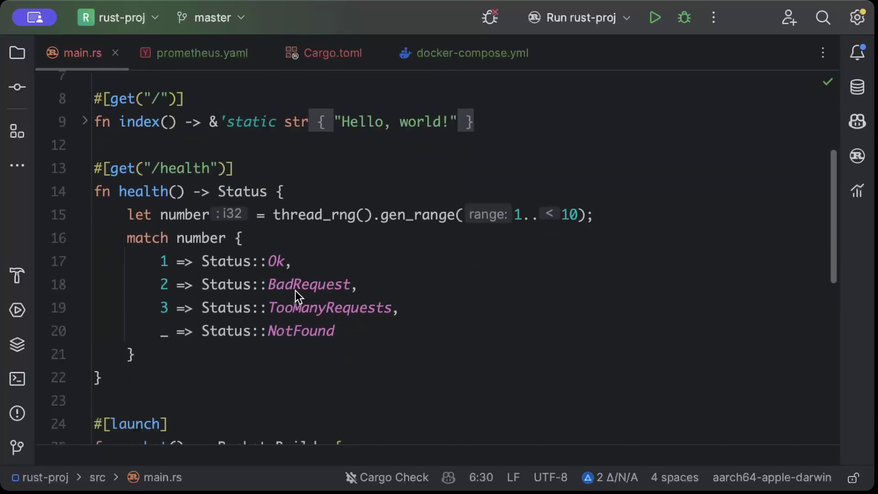
pyautogui.scroll(-3, 229, 103)
pyautogui.click(223, 52)
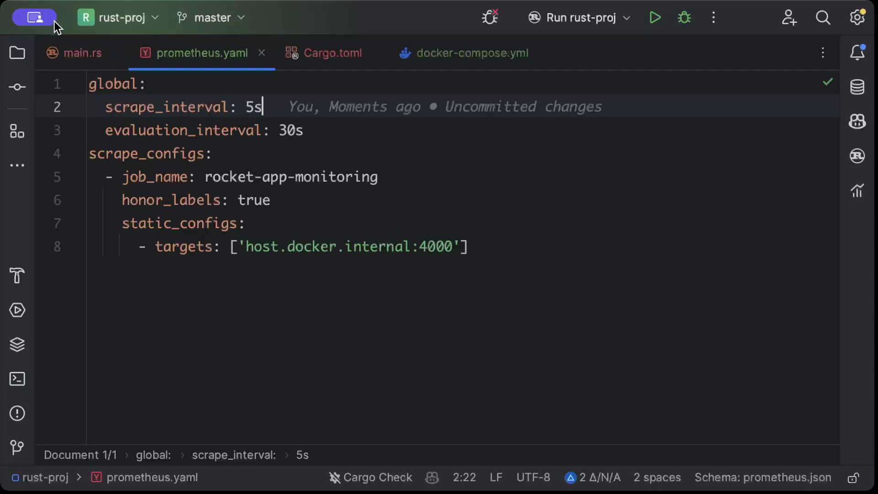
pyautogui.click(61, 47)
pyautogui.scroll(-3, 396, 277)
pyautogui.scroll(3, 396, 278)
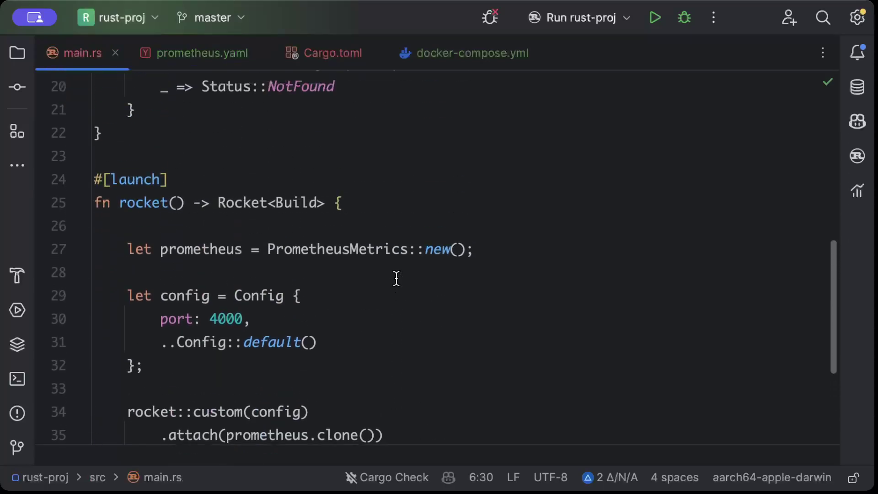
pyautogui.scroll(5, 396, 278)
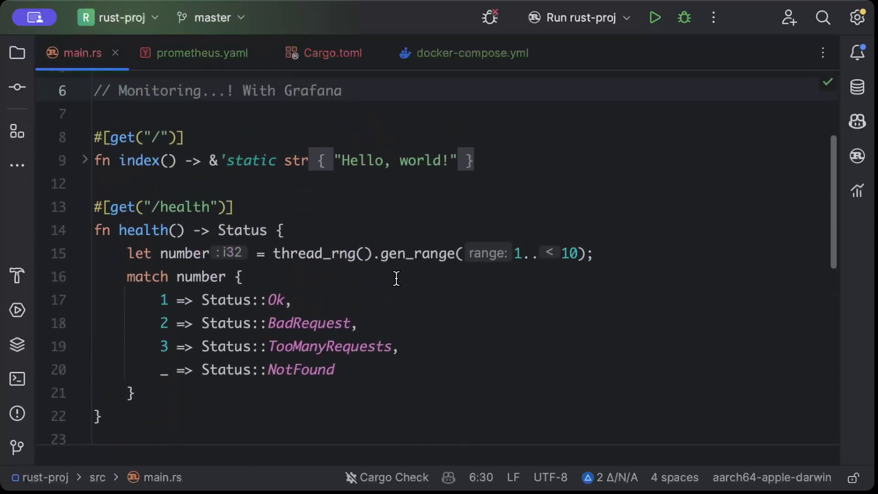
pyautogui.scroll(2, 396, 278)
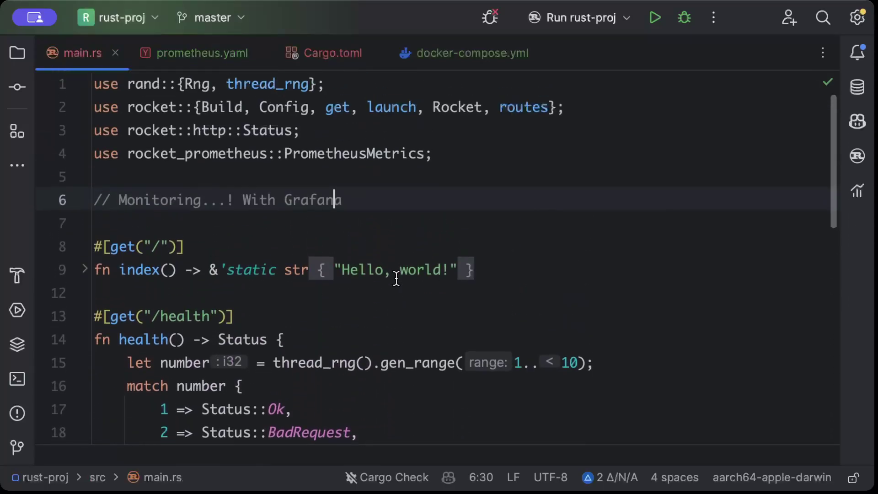
# Step: Point out the Grafana comment on line 6 and select the rocket() body, lines 27–38
pyautogui.click(369, 200)
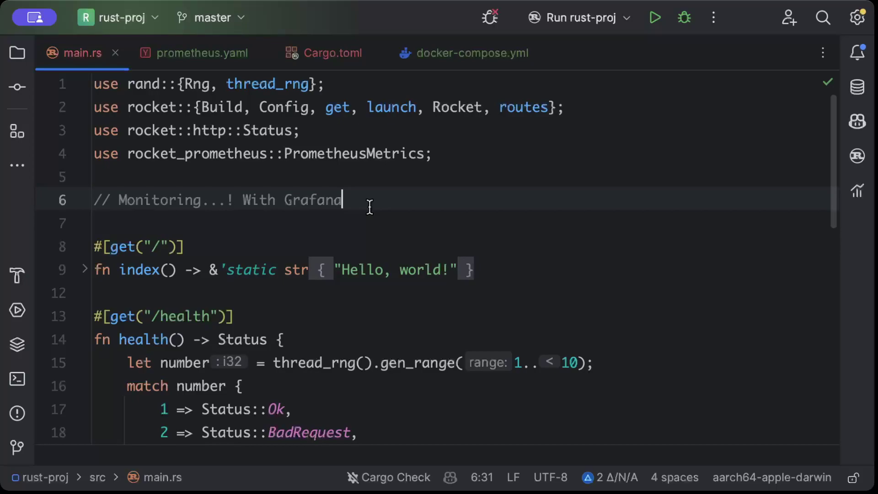
pyautogui.click(297, 202)
pyautogui.click(345, 202)
pyautogui.click(488, 235)
pyautogui.scroll(-10, 488, 235)
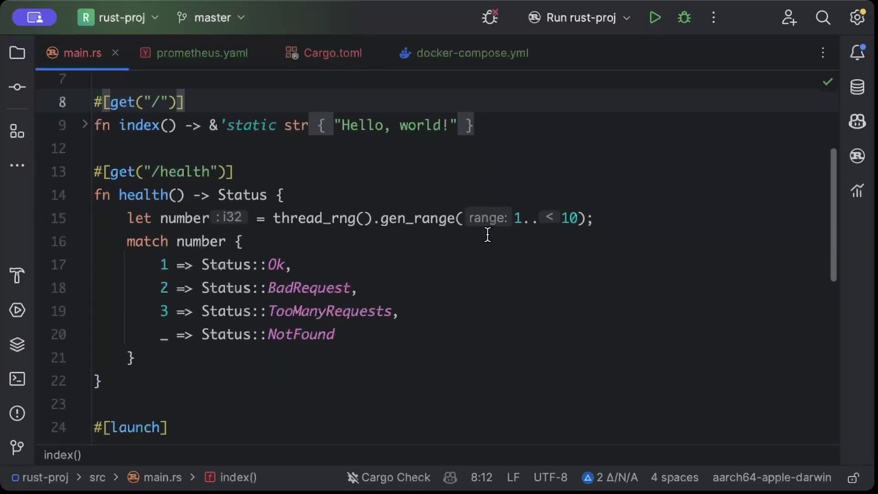
pyautogui.scroll(-5, 457, 293)
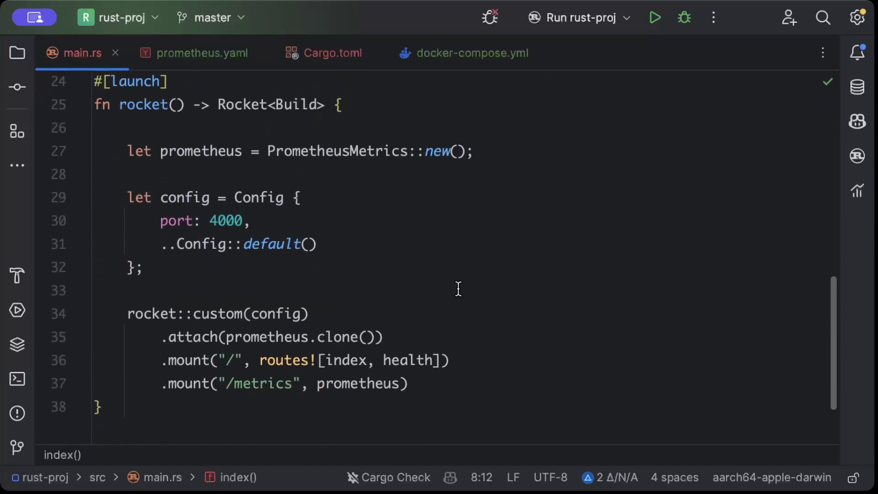
pyautogui.moveTo(118, 151); pyautogui.dragTo(543, 389)
pyautogui.click(494, 263)
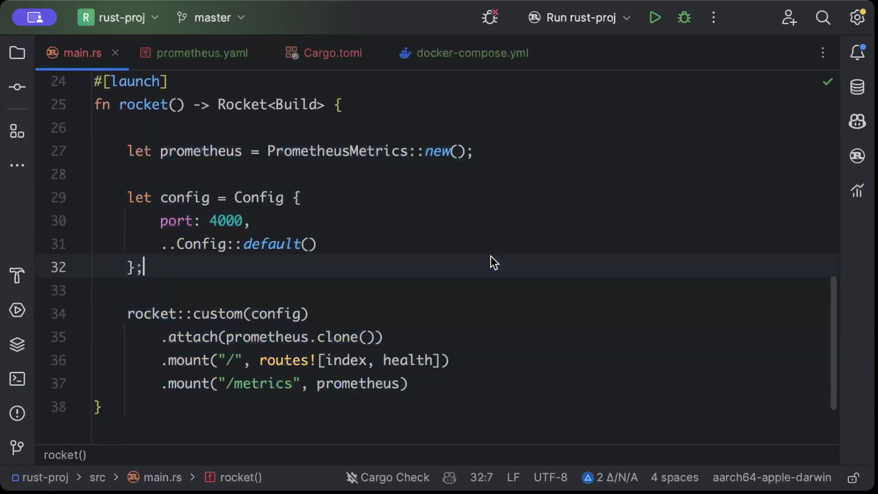
# Step: Review prometheus.yaml's honor_labels, targets and evaluation_interval, then Cargo.toml and docker-compose.yml
pyautogui.click(226, 54)
pyautogui.click(368, 201)
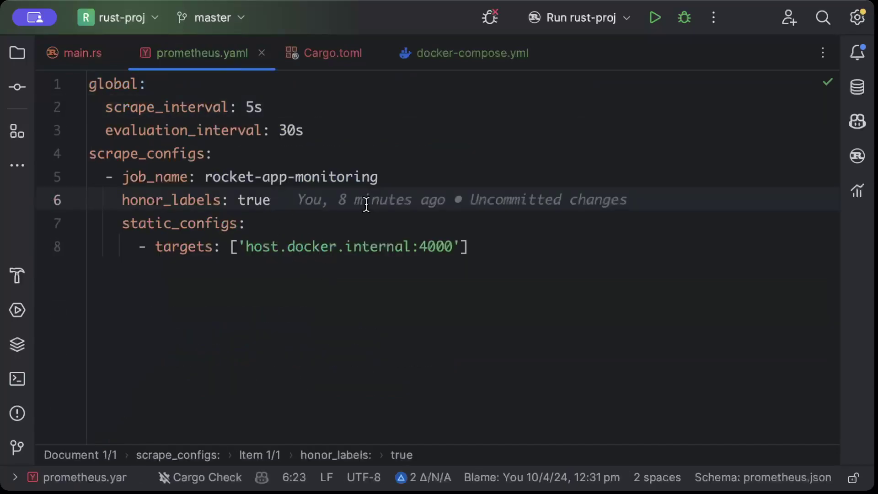
pyautogui.click(509, 265)
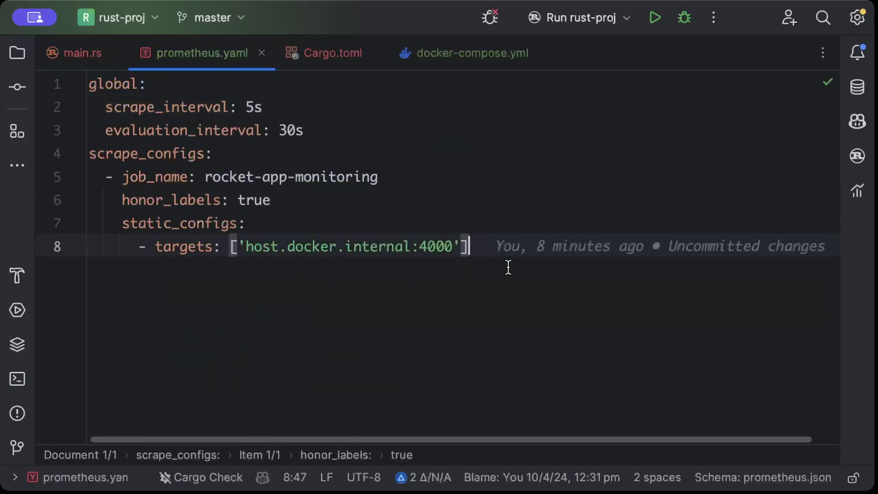
pyautogui.click(262, 132)
pyautogui.click(338, 66)
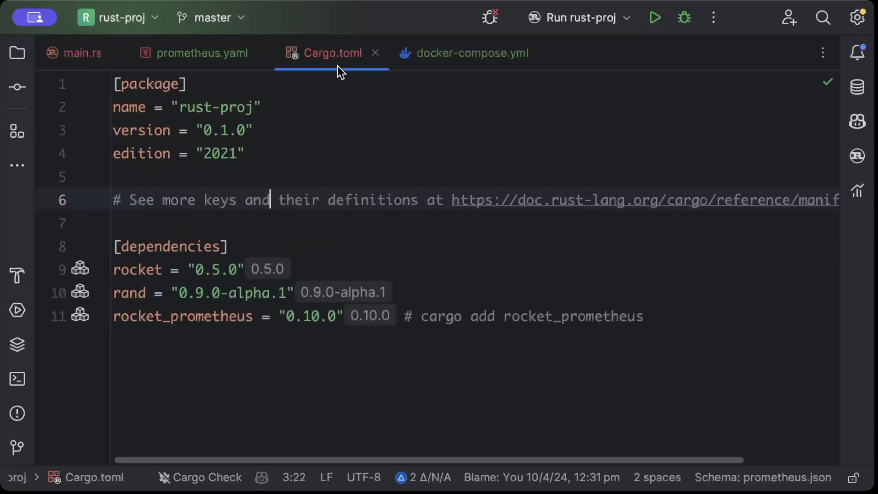
pyautogui.click(462, 56)
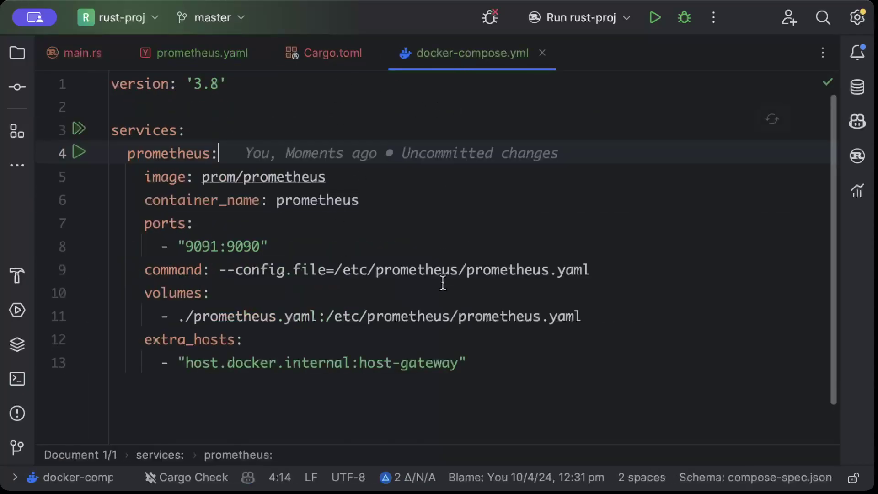
pyautogui.scroll(-1, 442, 282)
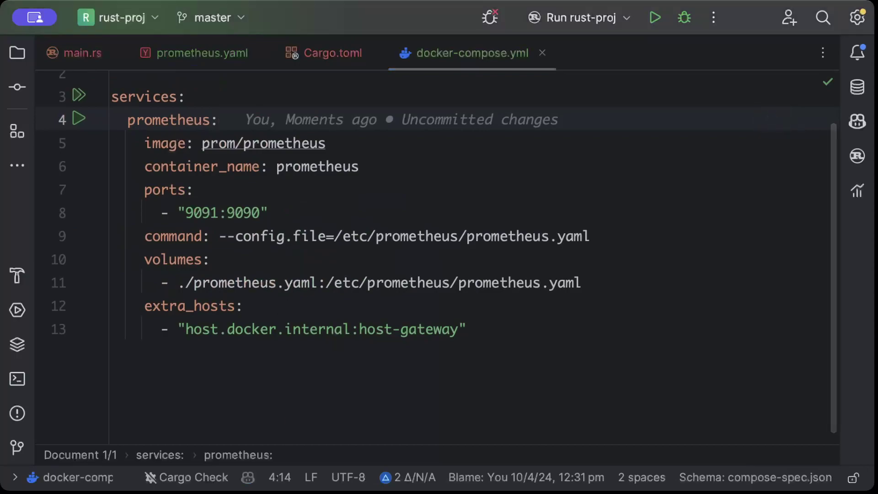
# Step: Add a grafana service using image grafana/grafana:latest with container_name grafana
pyautogui.click(510, 342)
pyautogui.press('Return')
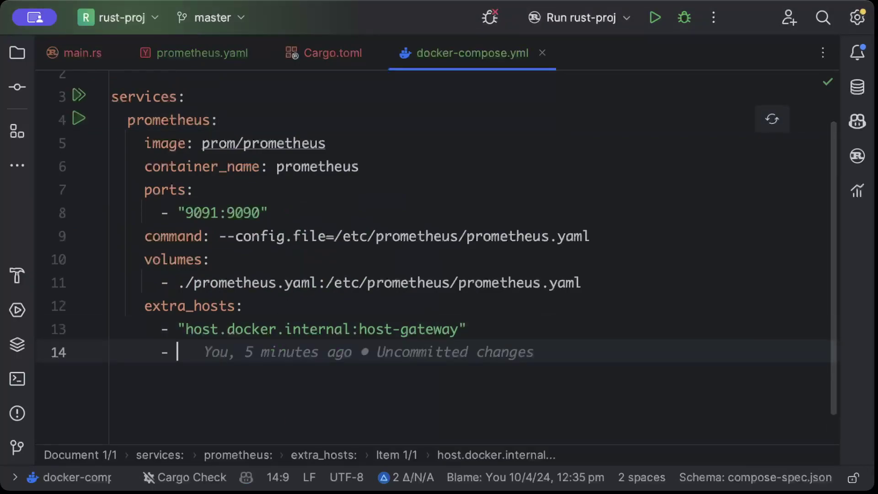
pyautogui.press('BackSpace')
pyautogui.press('BackSpace')
pyautogui.press('BackSpace')
pyautogui.press('Return')
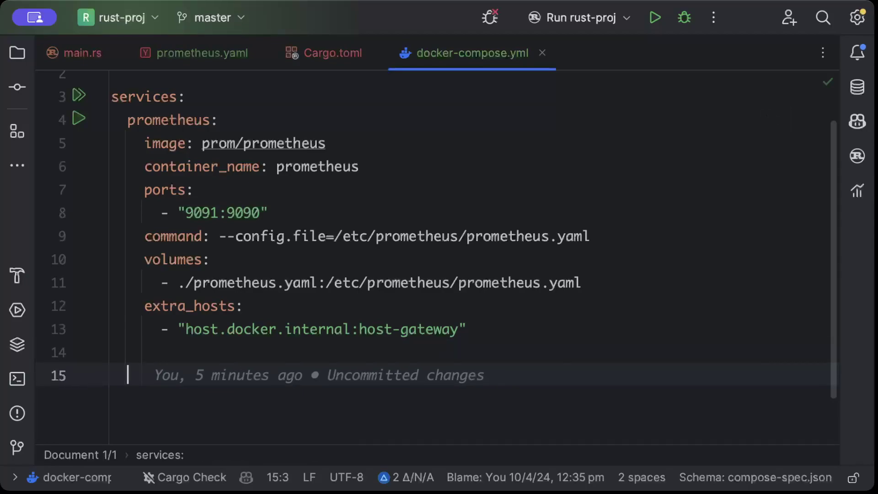
pyautogui.write('grafan')
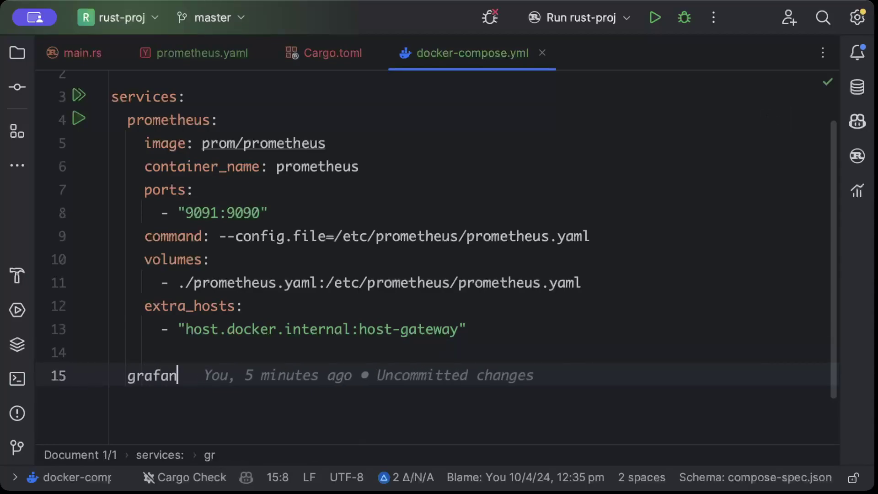
pyautogui.write('a:')
pyautogui.press('Return')
pyautogui.write('im')
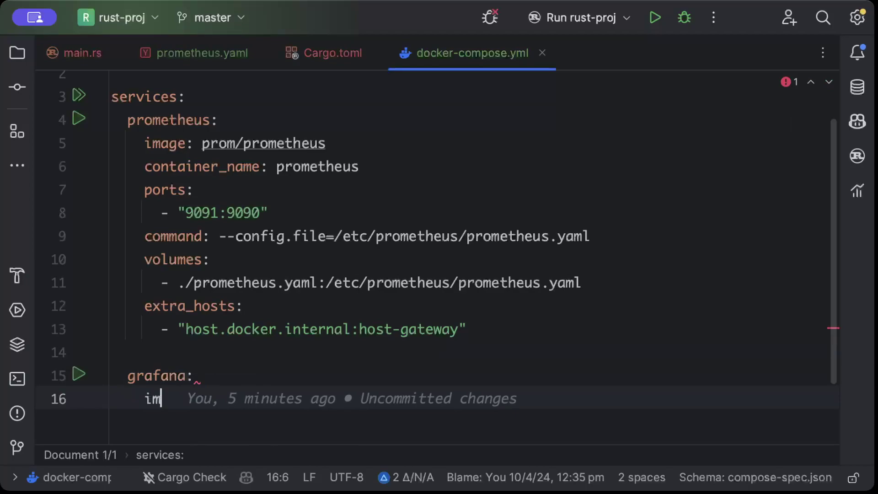
pyautogui.write('age: gra')
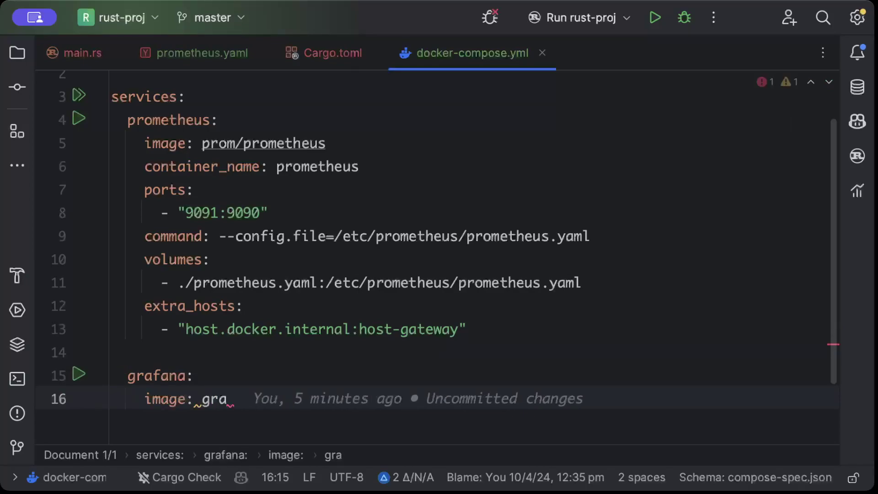
pyautogui.write('fana/grafana:la')
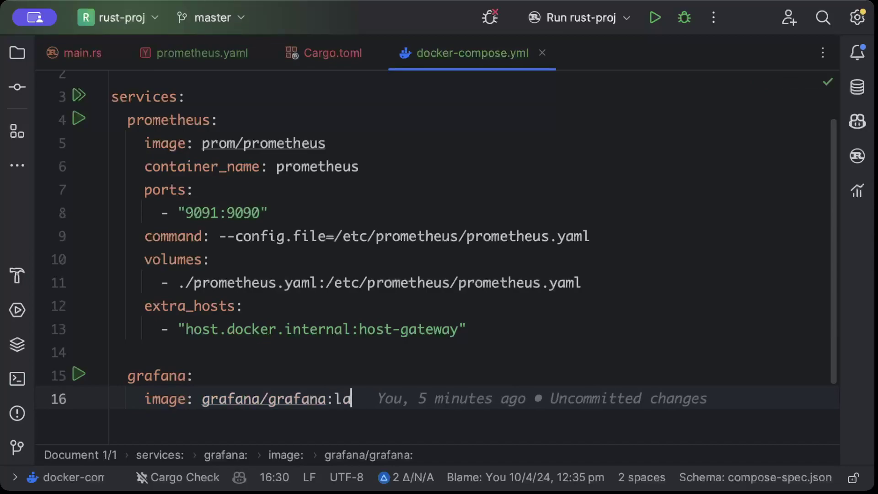
pyautogui.write('test')
pyautogui.press('Return')
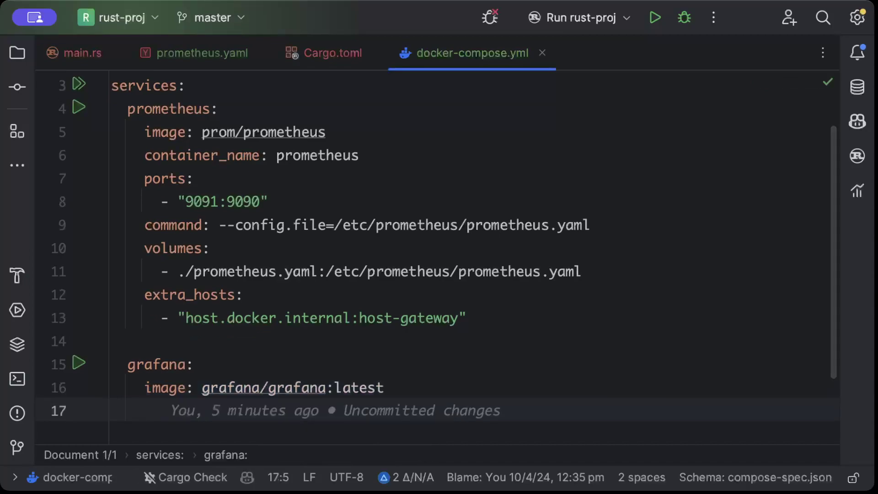
pyautogui.write('con')
pyautogui.press('Return')
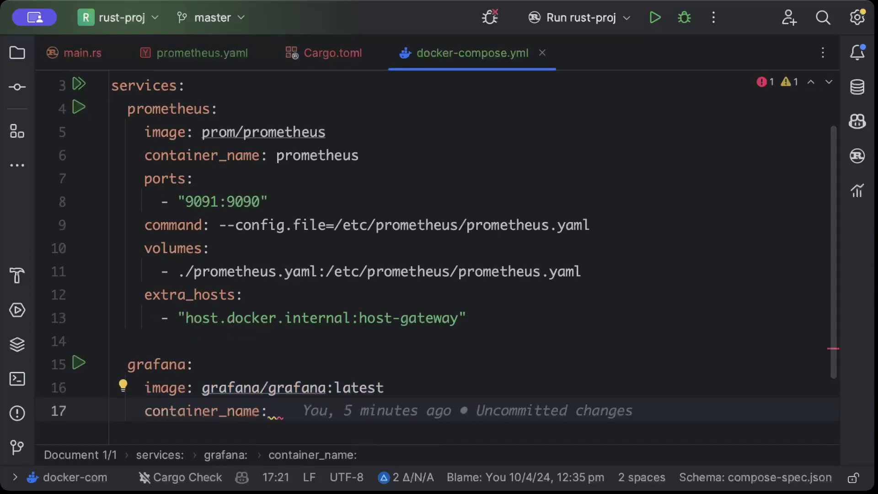
pyautogui.write('grafana')
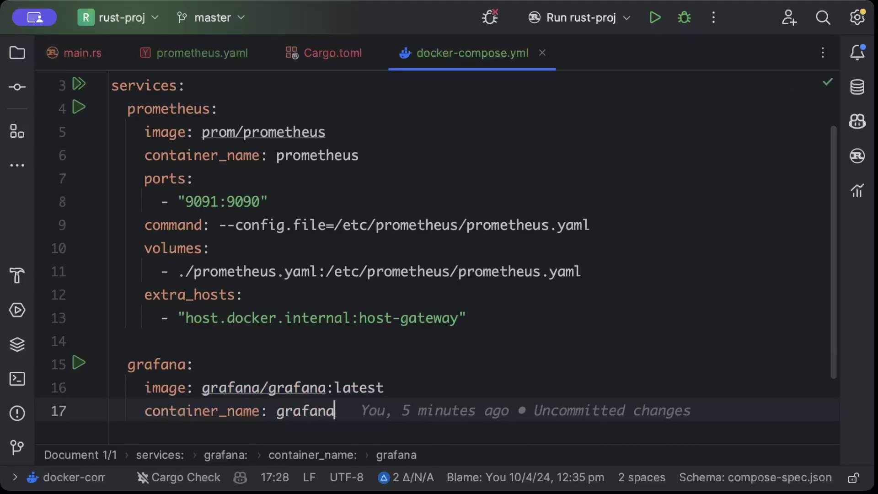
pyautogui.press('Return')
# Step: Give the grafana service restart: always and ports "3000:3000"
pyautogui.write('r')
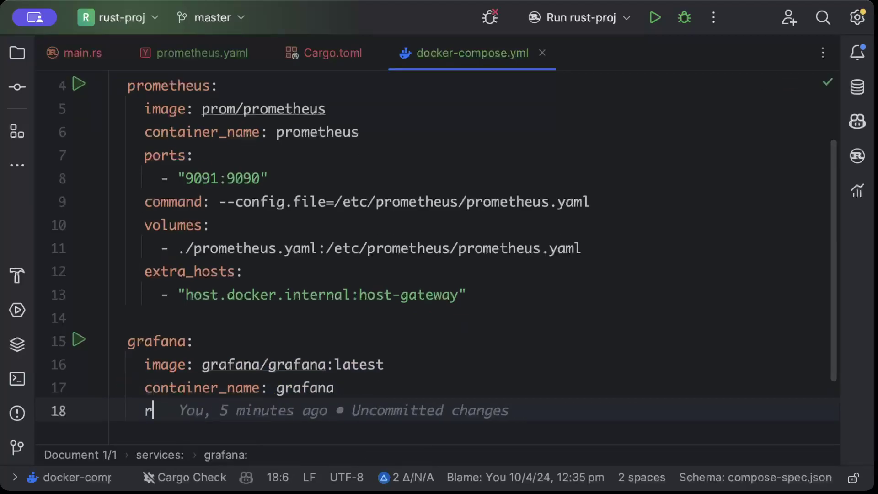
pyautogui.write('es')
pyautogui.press('Return')
pyautogui.write('al')
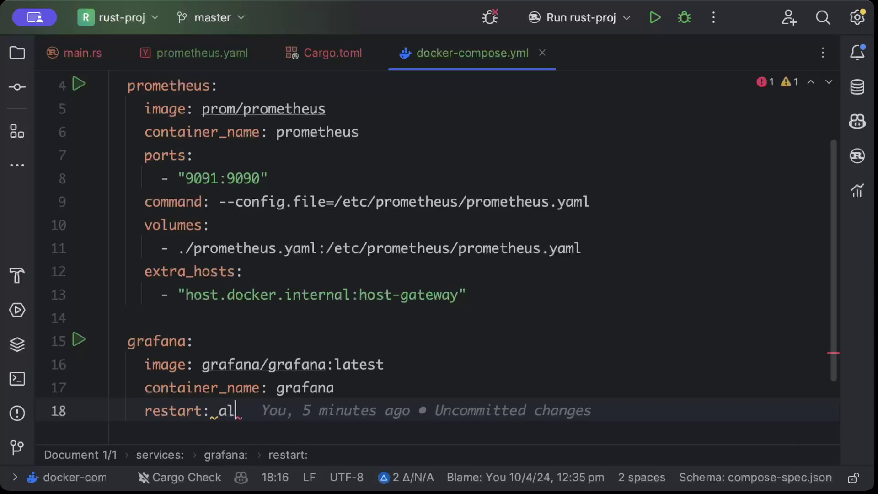
pyautogui.press('Return')
pyautogui.press('Return')
pyautogui.write('po')
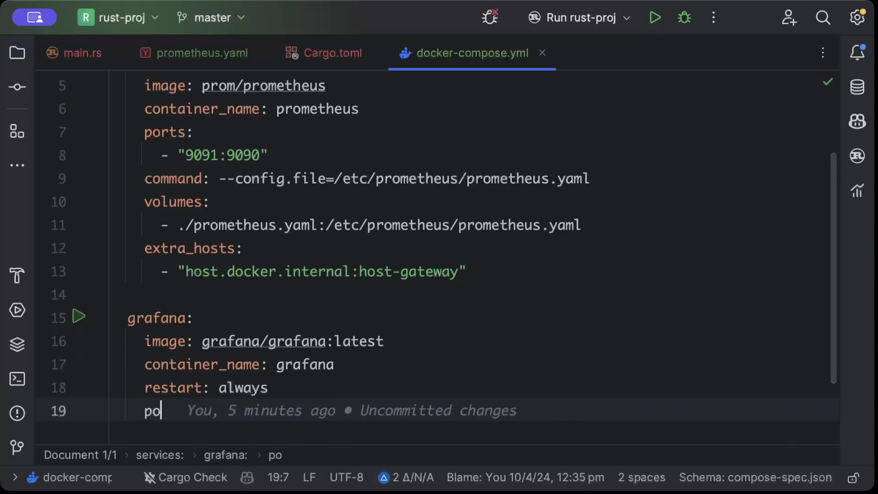
pyautogui.press('Return')
pyautogui.write('"3')
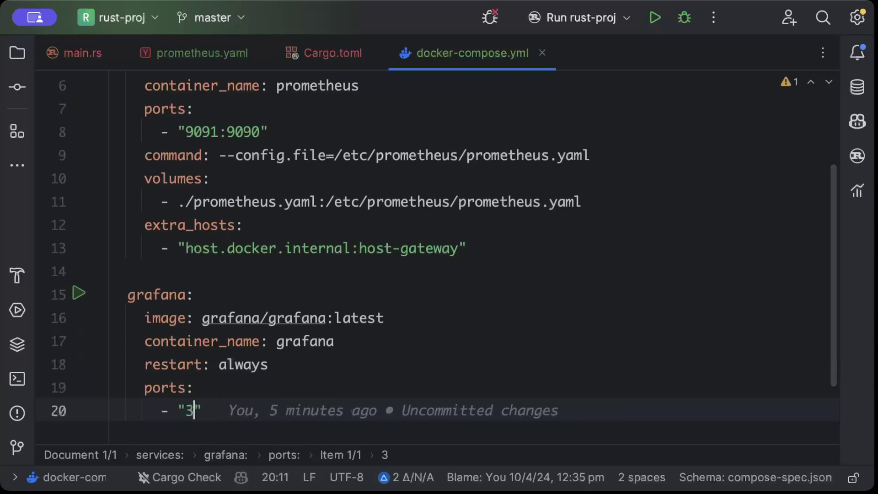
pyautogui.write('000')
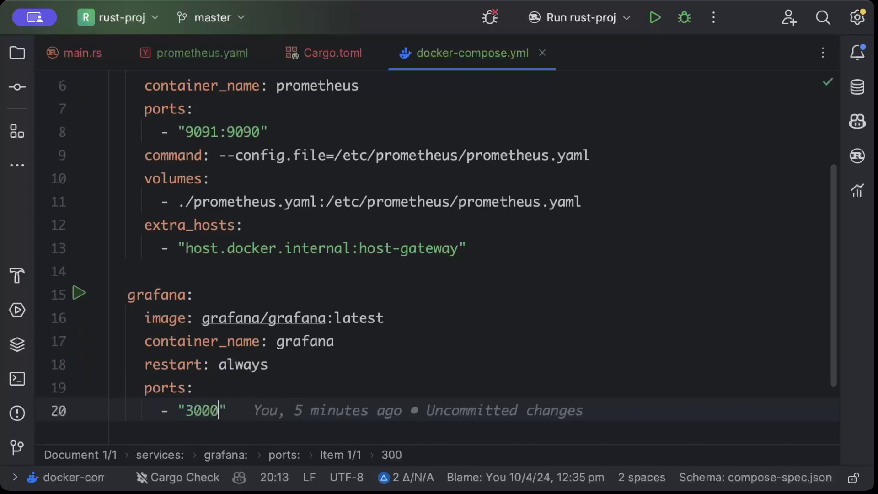
pyautogui.write(':3000"')
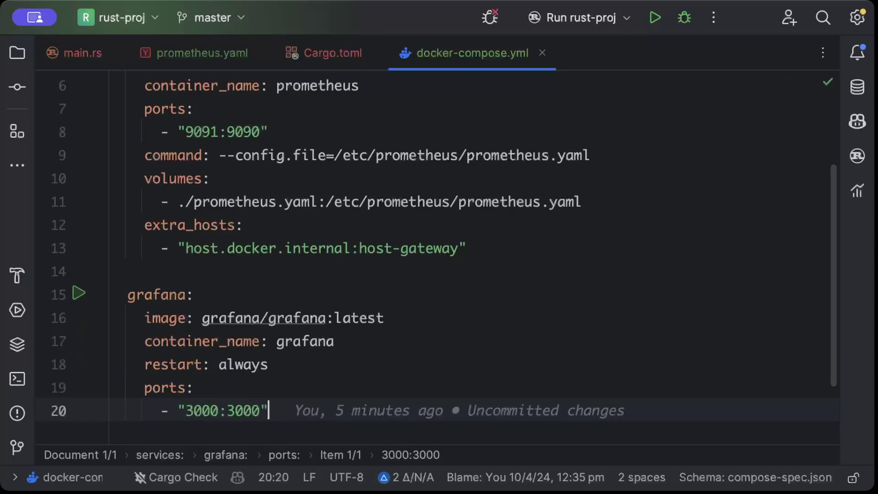
pyautogui.press('Return')
pyautogui.press('BackSpace')
pyautogui.press('BackSpace')
# Step: Add an environment block setting GF_SECURITY_ADMIN_USER and GF_SECURITY_ADMIN_PASSWORD admin credentials
pyautogui.write('en')
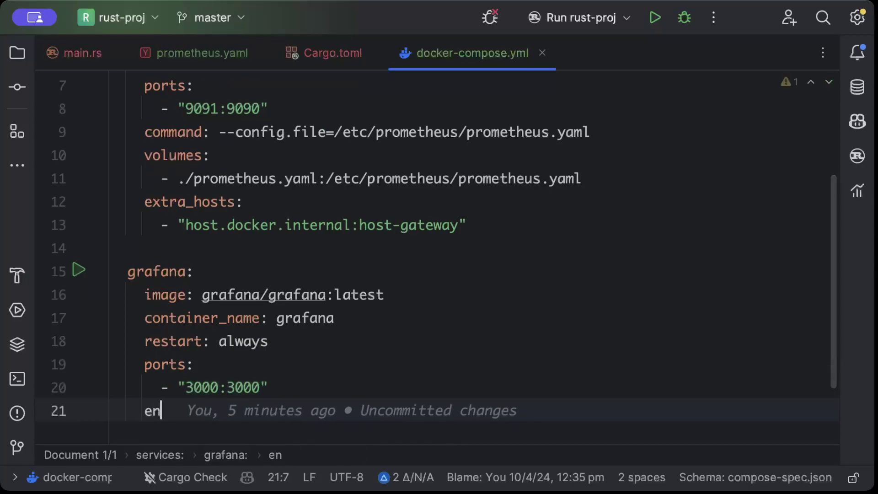
pyautogui.press('Return')
pyautogui.write('G')
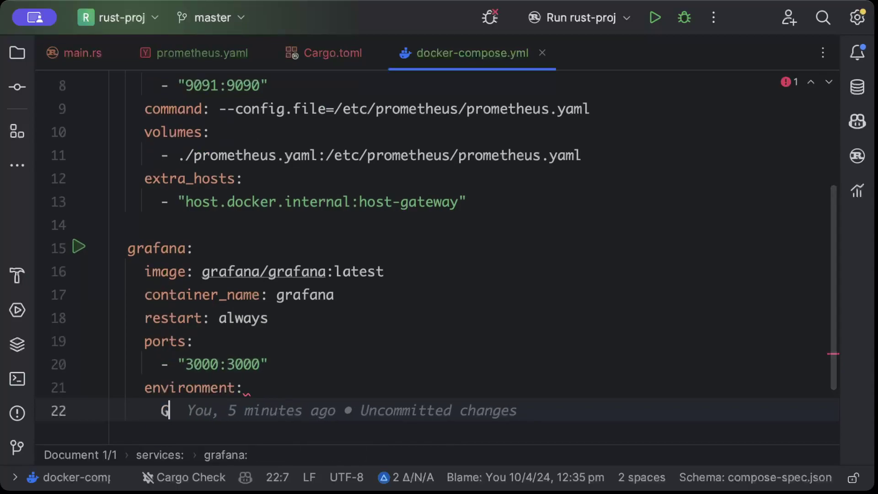
pyautogui.write('F_SECUR')
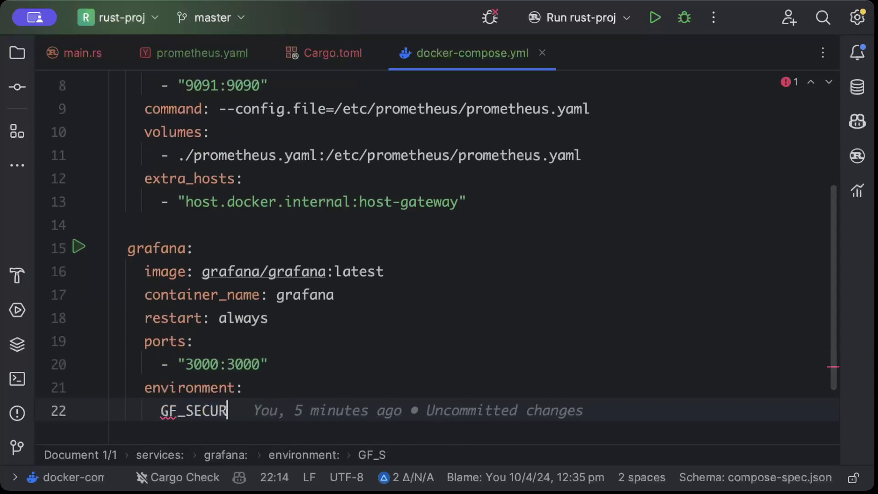
pyautogui.write('ITY_ADMIN')
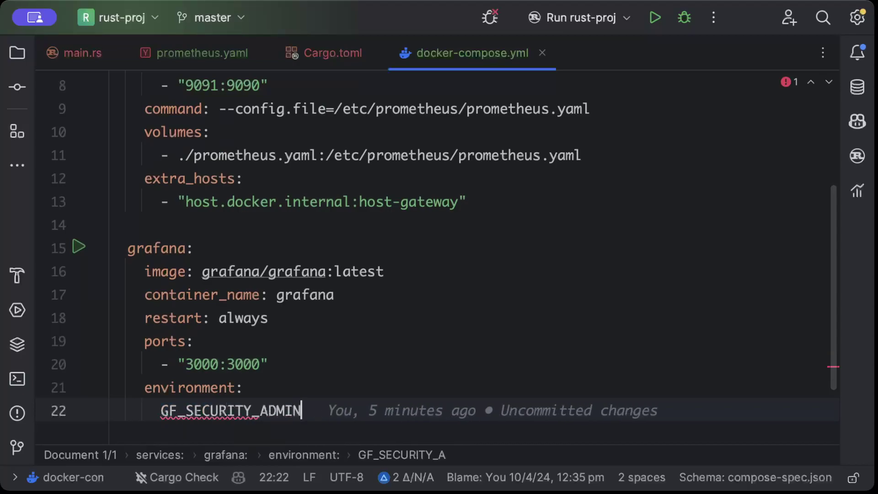
pyautogui.write('_USER')
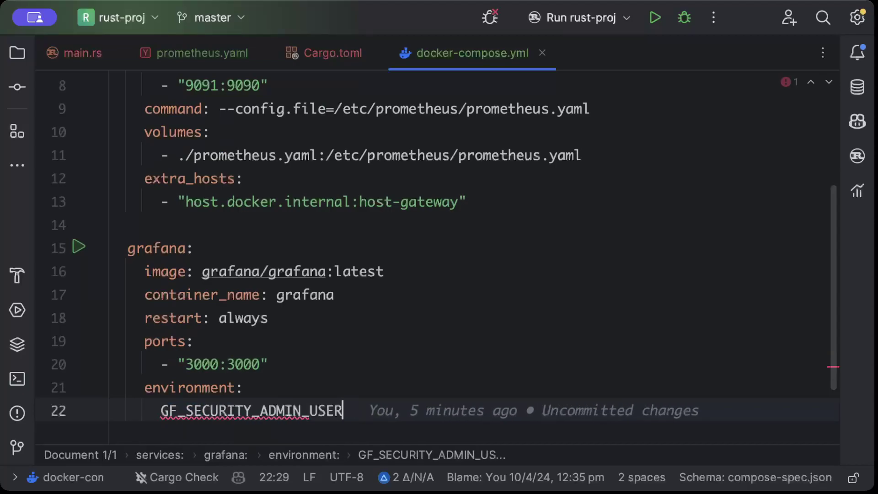
pyautogui.write(': admin')
pyautogui.press('Return')
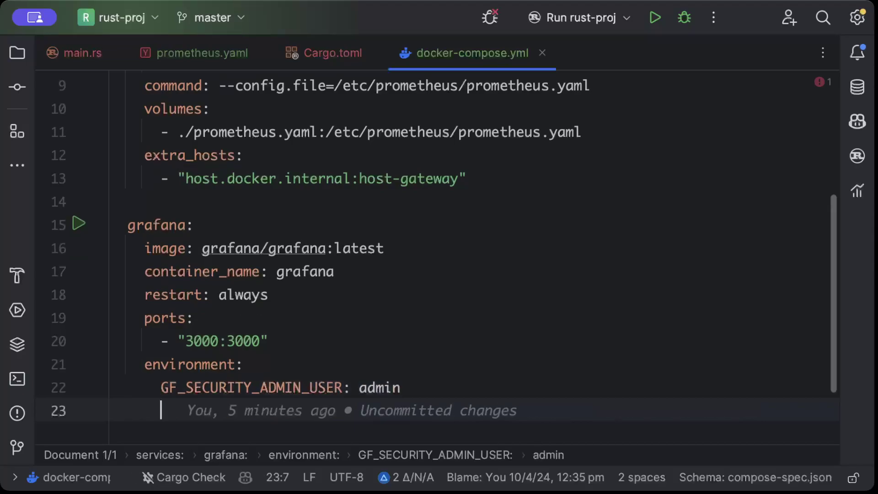
pyautogui.write('GF_')
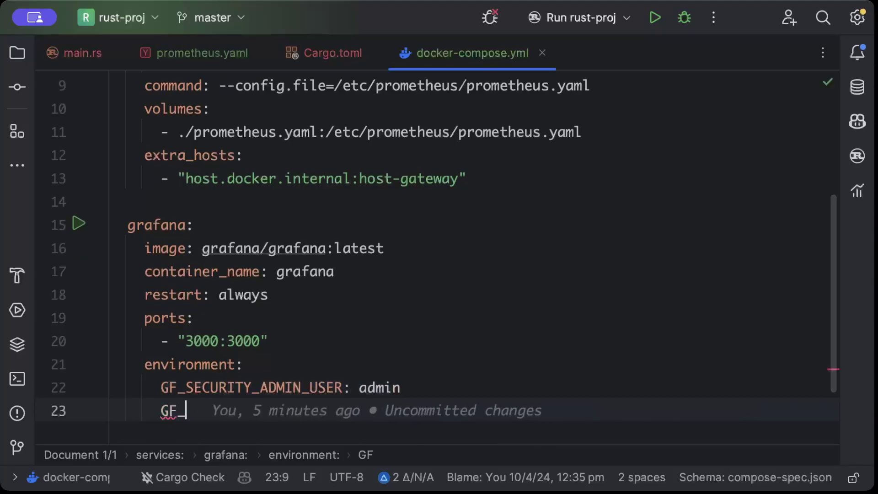
pyautogui.write('SECURITY')
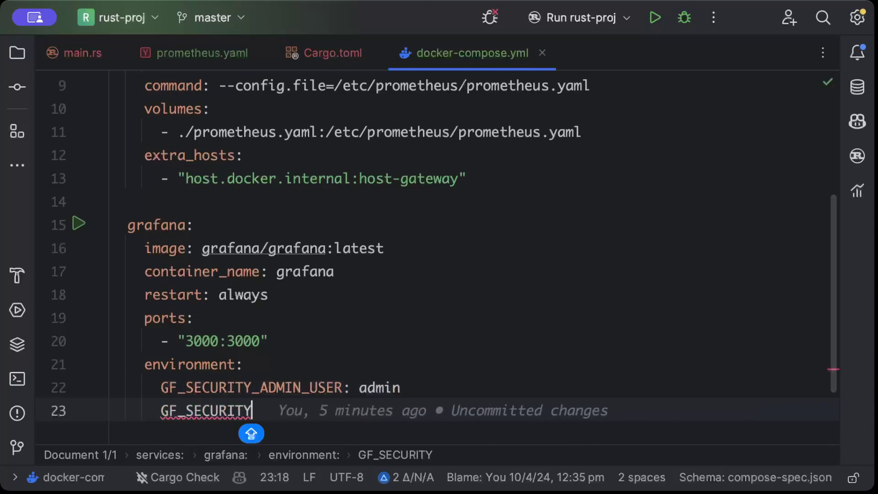
pyautogui.write('_ADMIN')
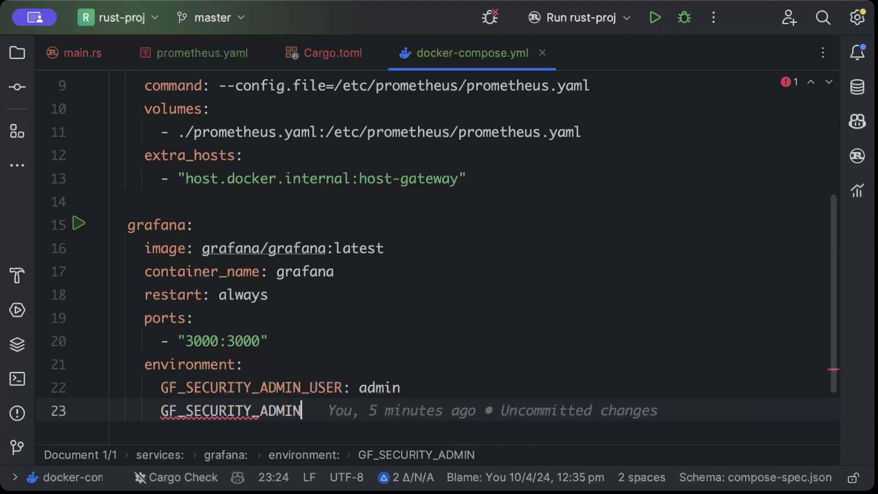
pyautogui.write('_AD')
pyautogui.press('BackSpace')
pyautogui.press('BackSpace')
pyautogui.write('Pa')
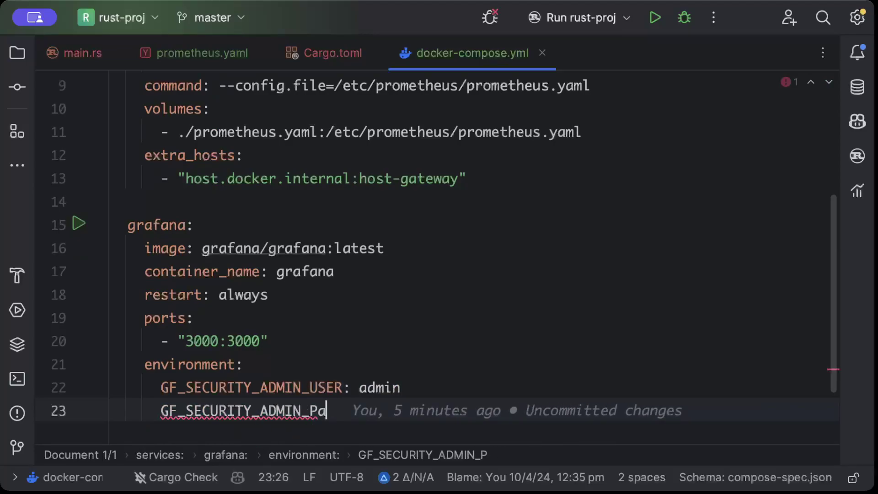
pyautogui.write('s')
pyautogui.press('BackSpace')
pyautogui.press('BackSpace')
pyautogui.write('ASSWOR')
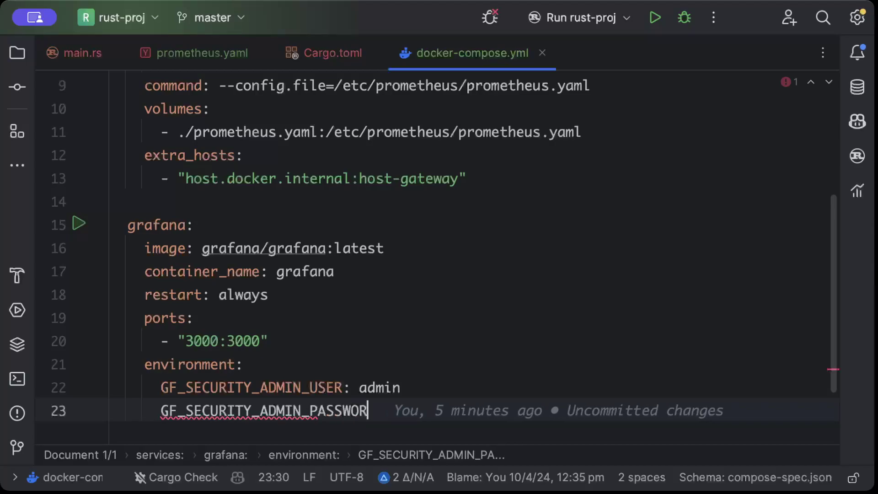
pyautogui.write('D: admin')
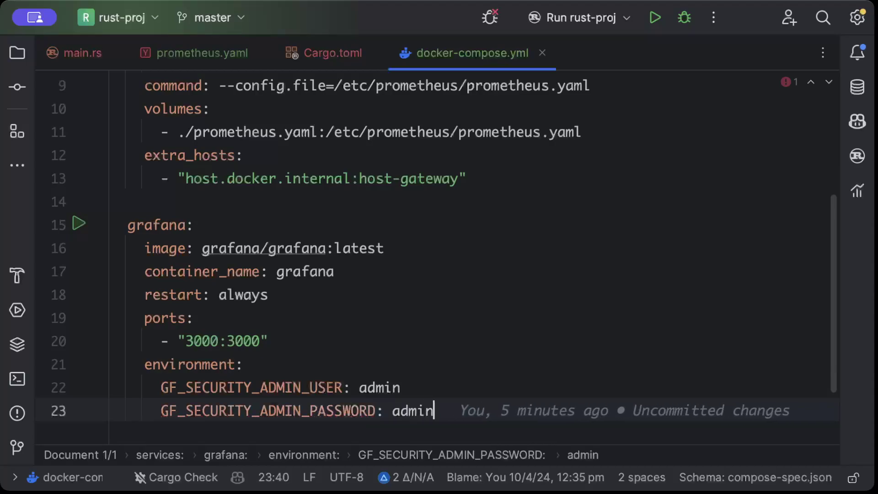
# Step: Make grafana depend on prometheus with a depends_on list
pyautogui.press('Return')
pyautogui.press('BackSpace')
pyautogui.write('de')
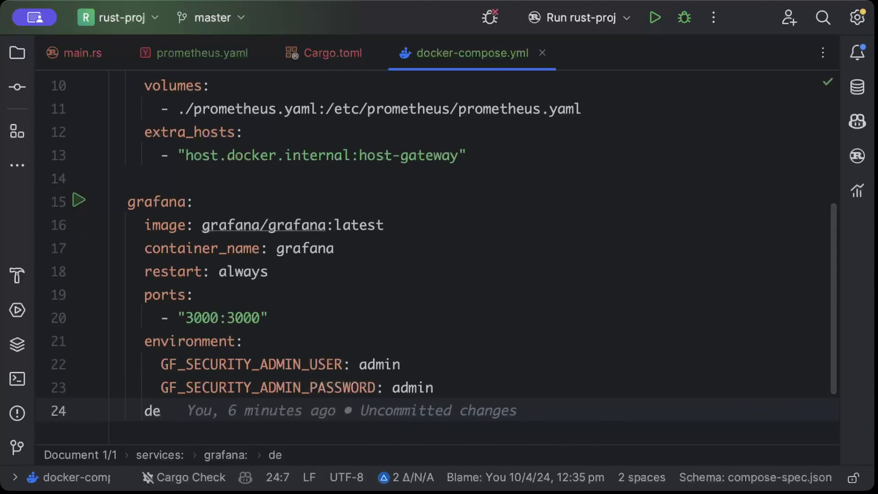
pyautogui.write('pends_on:')
pyautogui.press('Return')
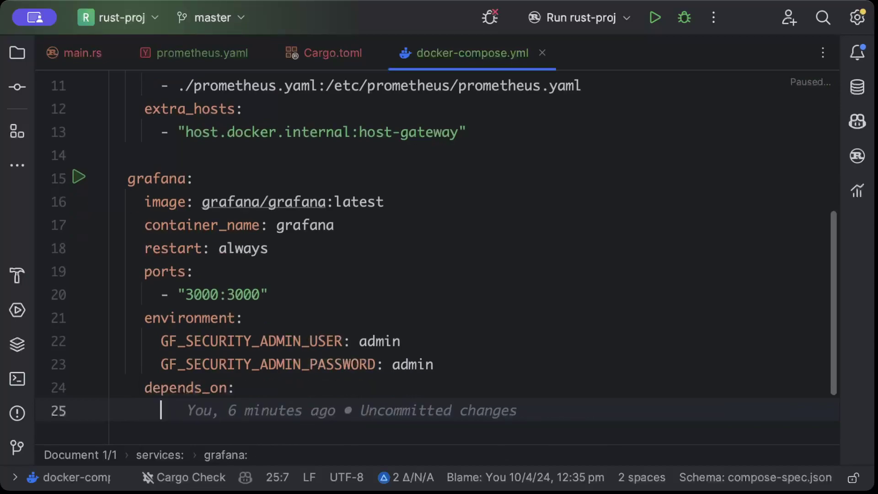
pyautogui.write('- ')
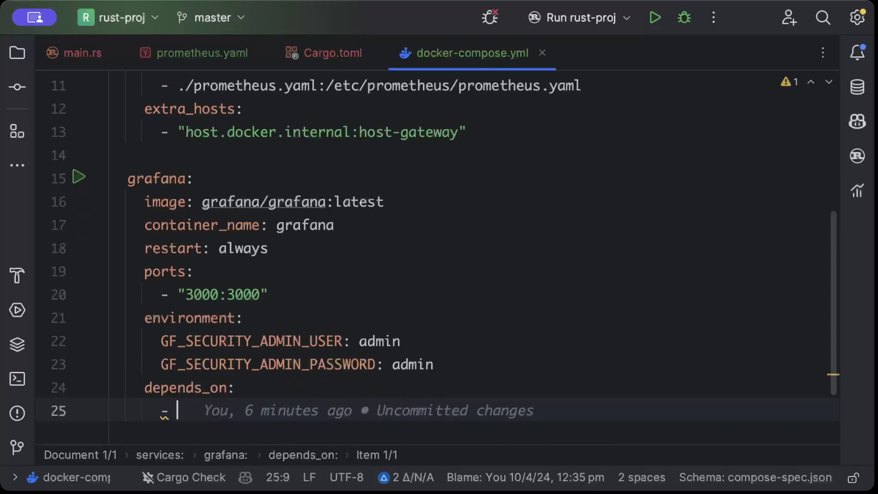
pyautogui.write('prometheus')
pyautogui.click(518, 323)
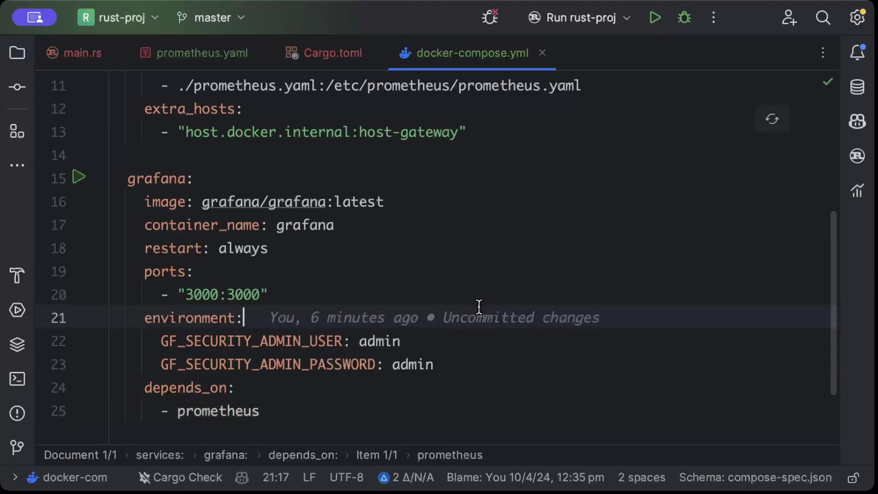
pyautogui.scroll(5, 478, 306)
pyautogui.moveTo(503, 345); pyautogui.dragTo(124, 147)
pyautogui.click(349, 147)
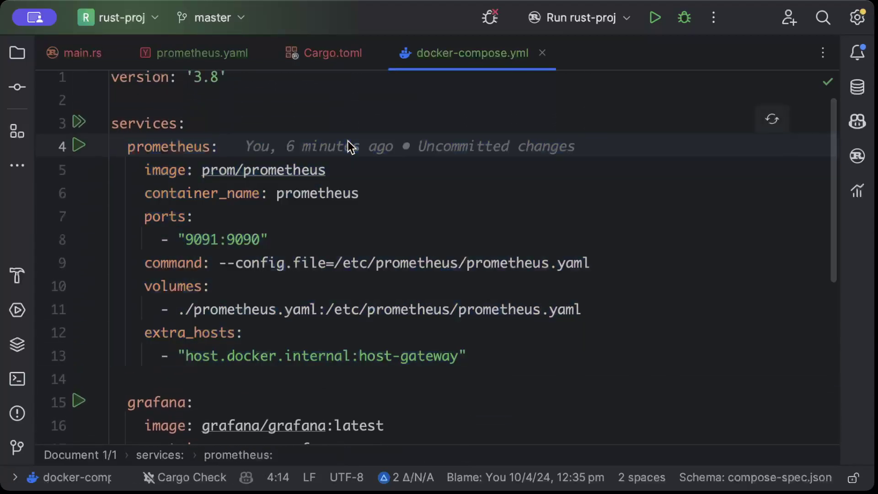
pyautogui.scroll(-5, 349, 147)
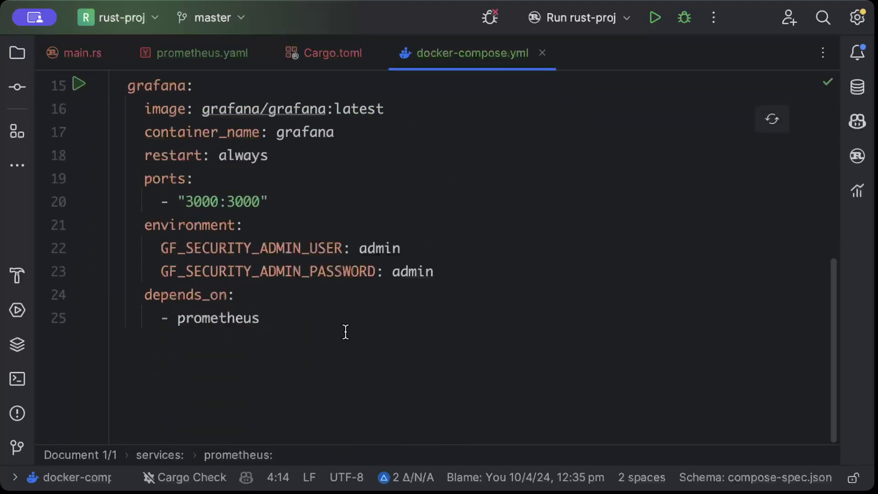
pyautogui.moveTo(345, 332); pyautogui.dragTo(112, 87)
pyautogui.scroll(1, 201, 115)
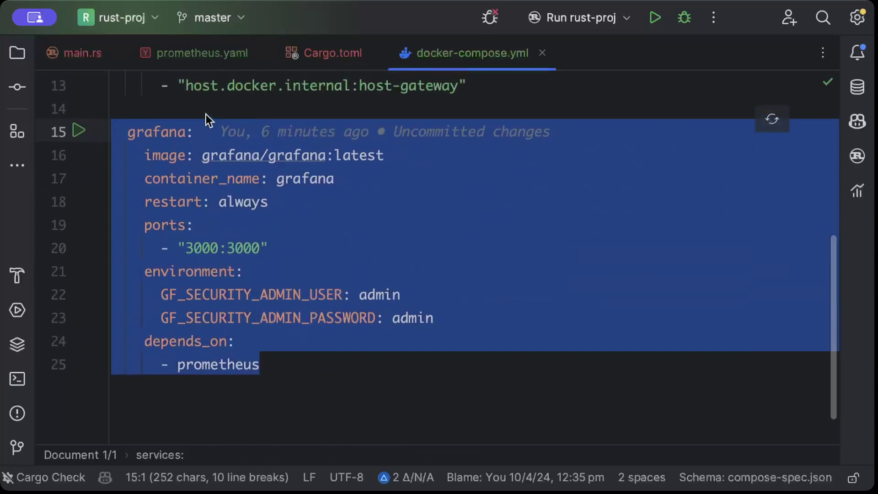
pyautogui.click(368, 138)
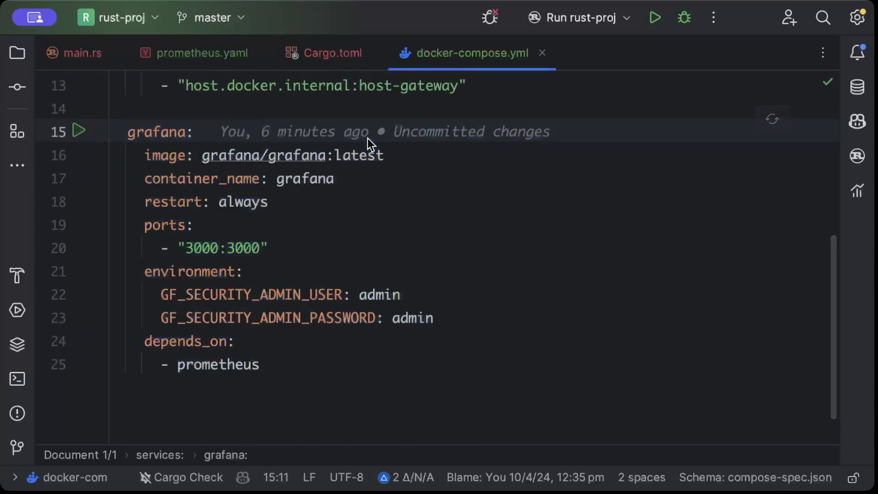
pyautogui.scroll(6, 454, 137)
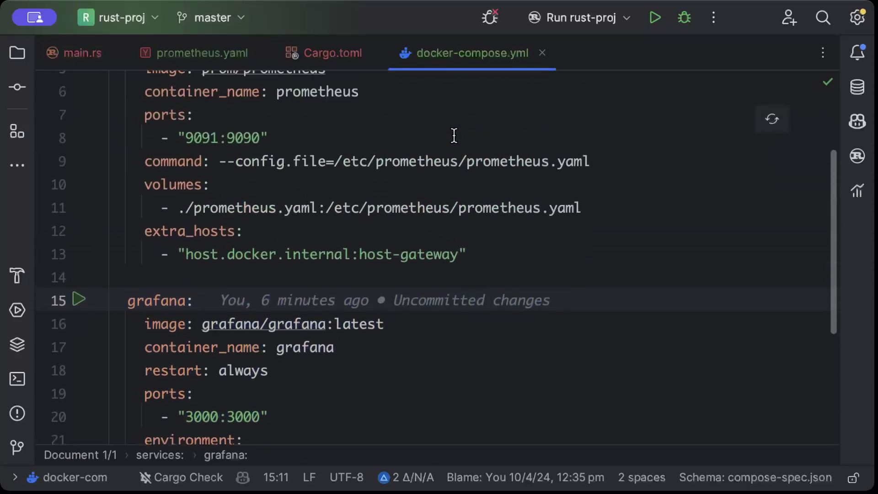
pyautogui.click(435, 182)
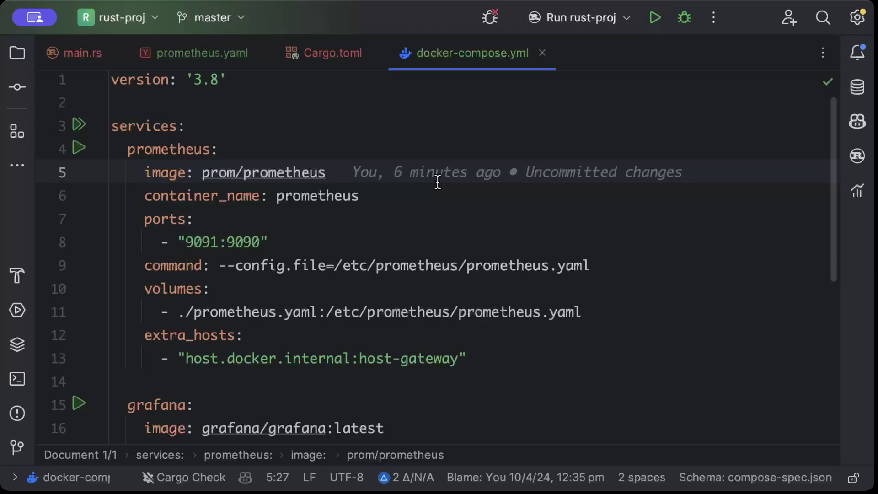
pyautogui.click(439, 201)
pyautogui.scroll(-4, 439, 202)
pyautogui.scroll(4, 439, 202)
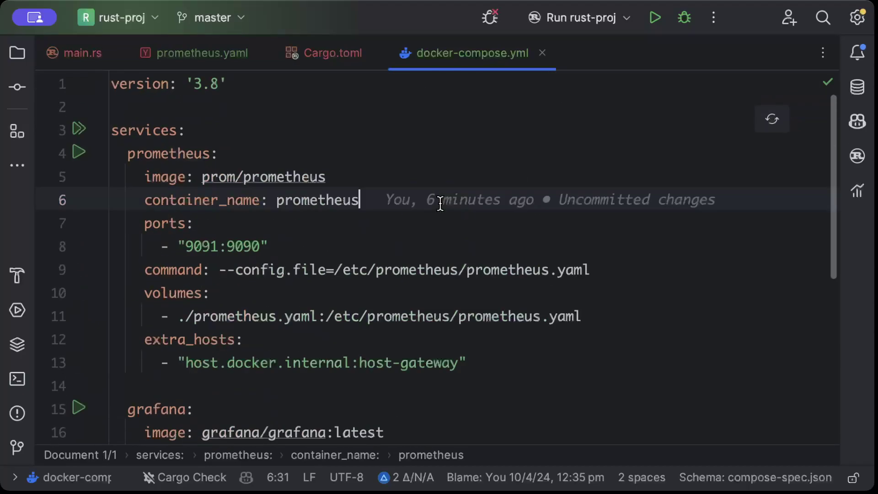
pyautogui.scroll(-3, 357, 199)
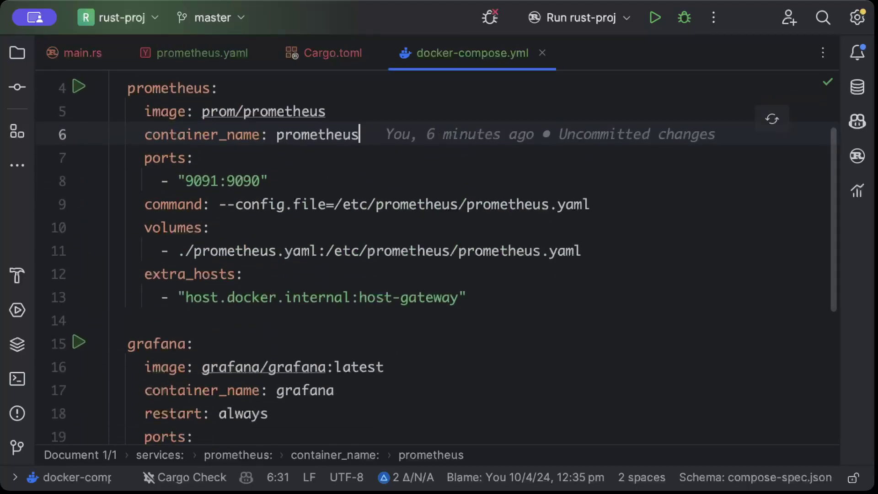
pyautogui.click(392, 291)
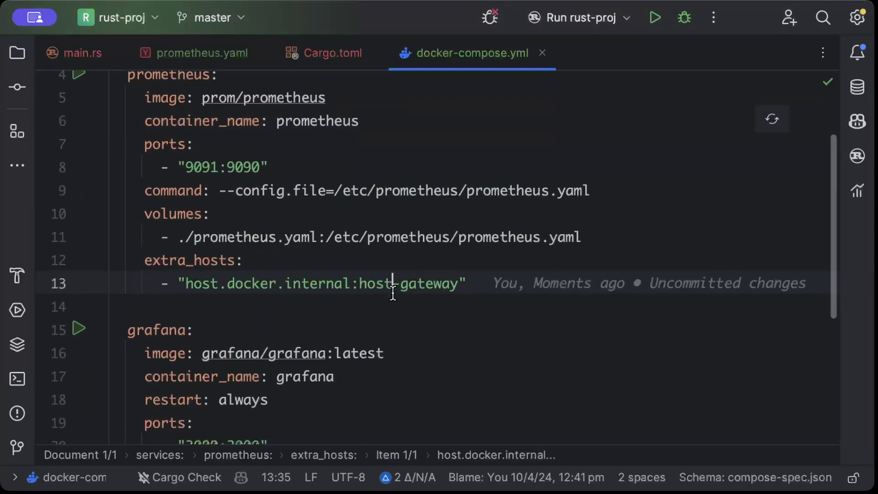
pyautogui.scroll(-5, 393, 291)
# Step: In an enlarged terminal, run cargo run --quiet to launch Rocket on 127.0.0.1:4000
pyautogui.click(19, 366)
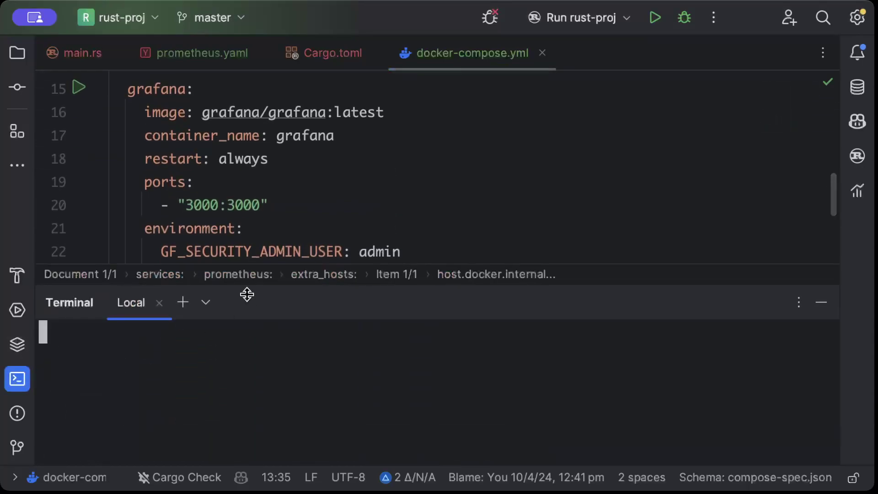
pyautogui.moveTo(248, 294); pyautogui.dragTo(261, 233)
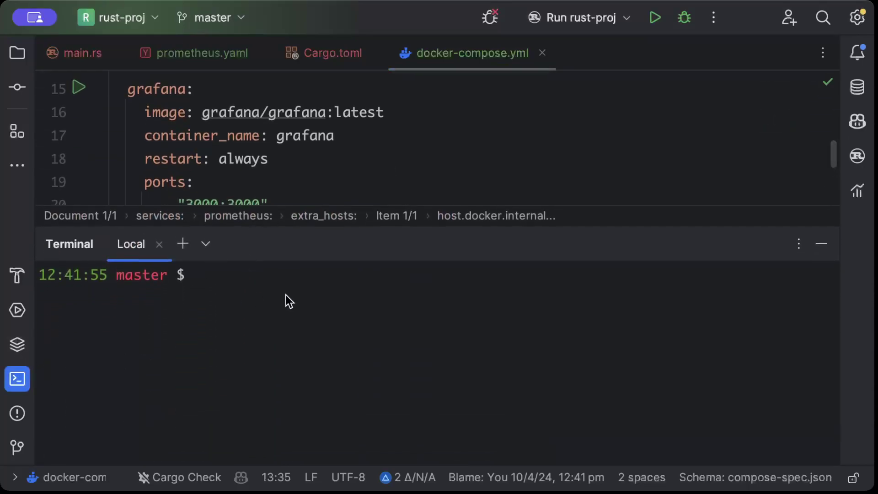
pyautogui.write('dock')
pyautogui.press('BackSpace')
pyautogui.press('BackSpace')
pyautogui.press('BackSpace')
pyautogui.press('BackSpace')
pyautogui.write('cargo run --quiet')
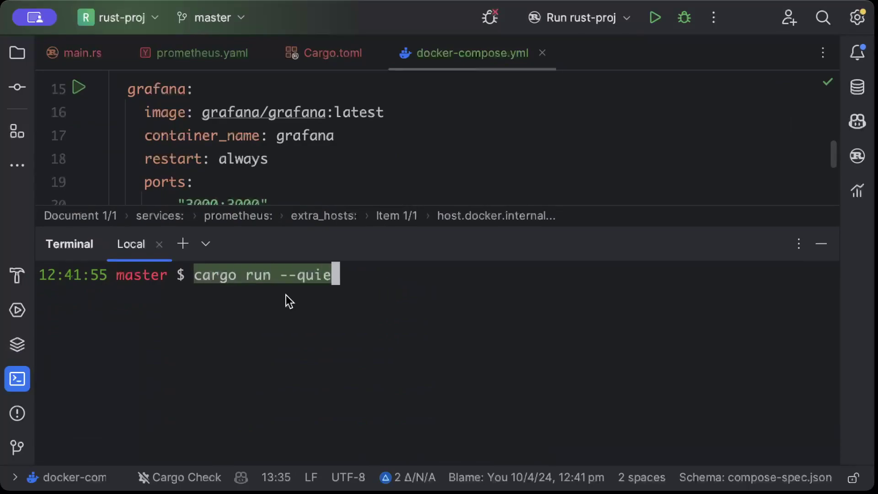
pyautogui.press('Return')
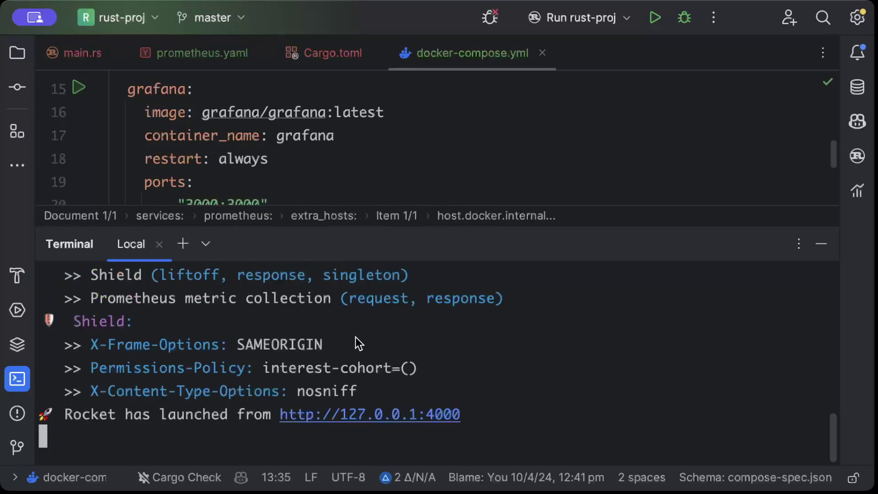
# Step: Run docker compose up -d and docker ps in a second terminal, then view the Rocket log
pyautogui.click(183, 244)
pyautogui.write('d')
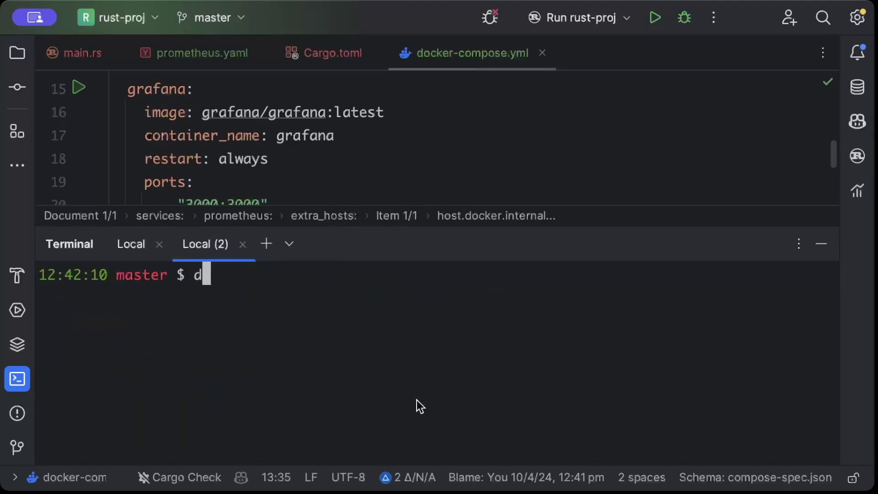
pyautogui.write('ocker compose')
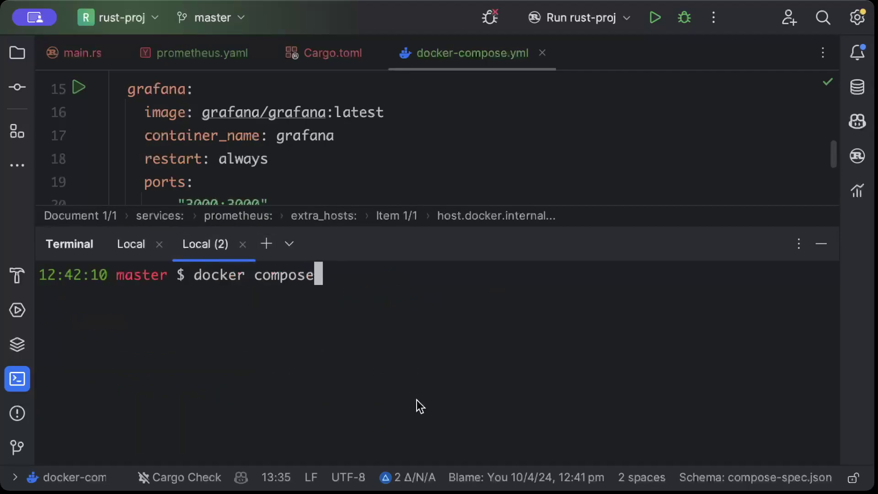
pyautogui.write(' up -d')
pyautogui.press('Return')
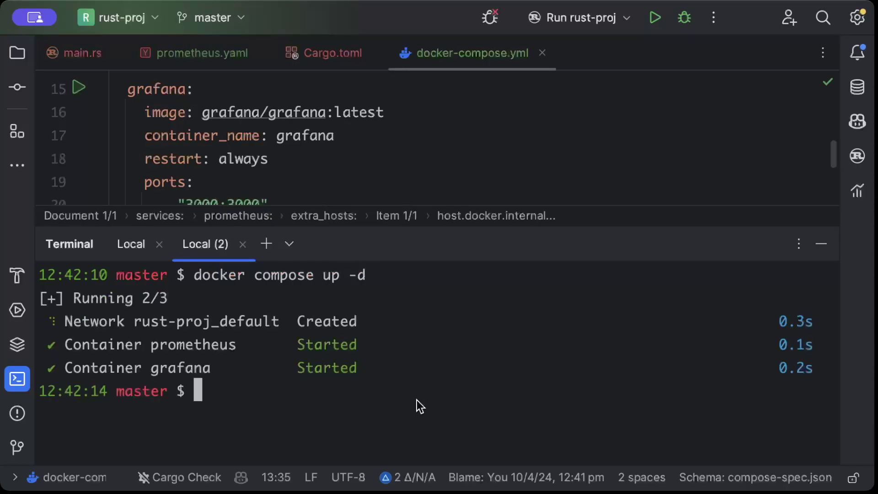
pyautogui.write('docker ps')
pyautogui.press('Return')
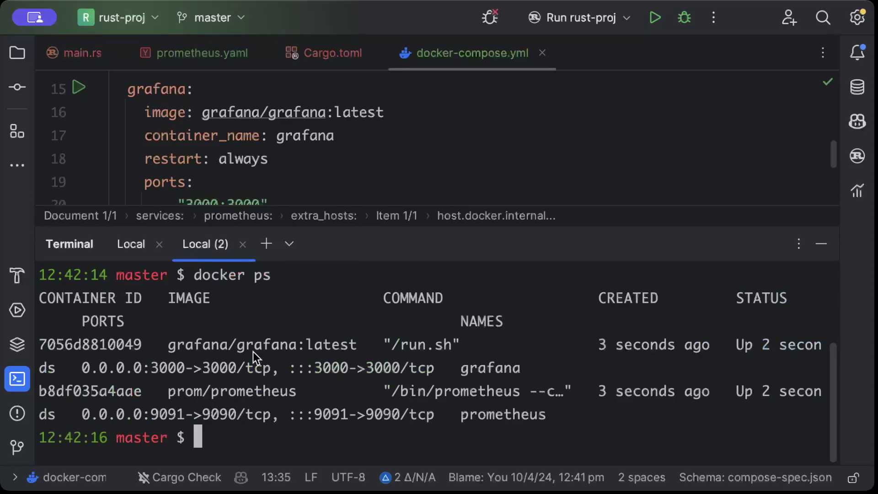
pyautogui.click(126, 242)
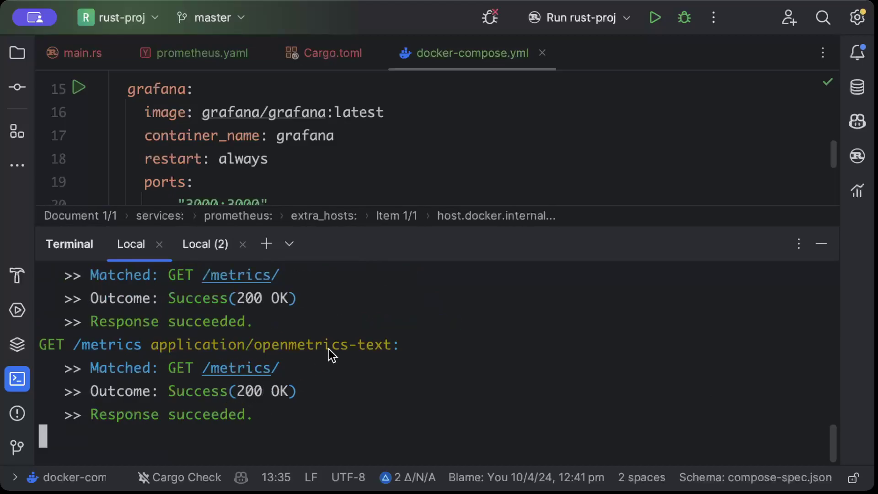
# Step: Walk through the 5s scrape_interval, evaluation_interval, honor_labels and rocket-app-monitoring job, then switch to Insomnia
pyautogui.scroll(1, 266, 374)
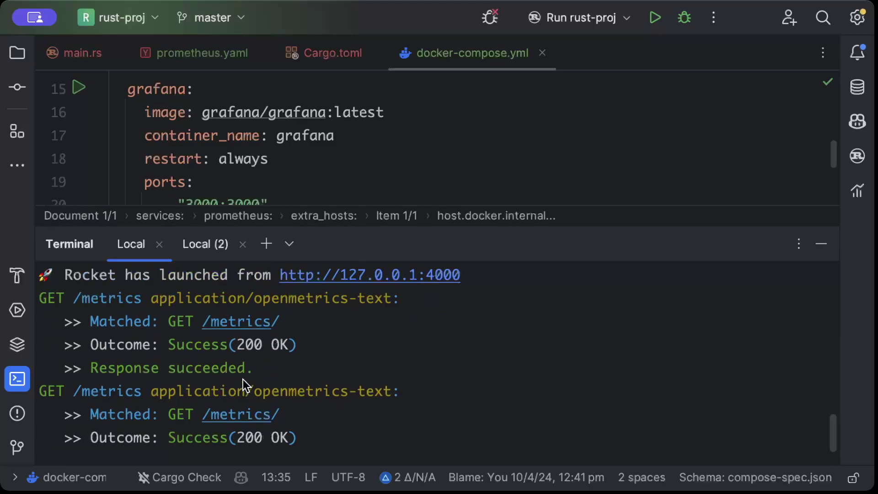
pyautogui.scroll(-1, 243, 380)
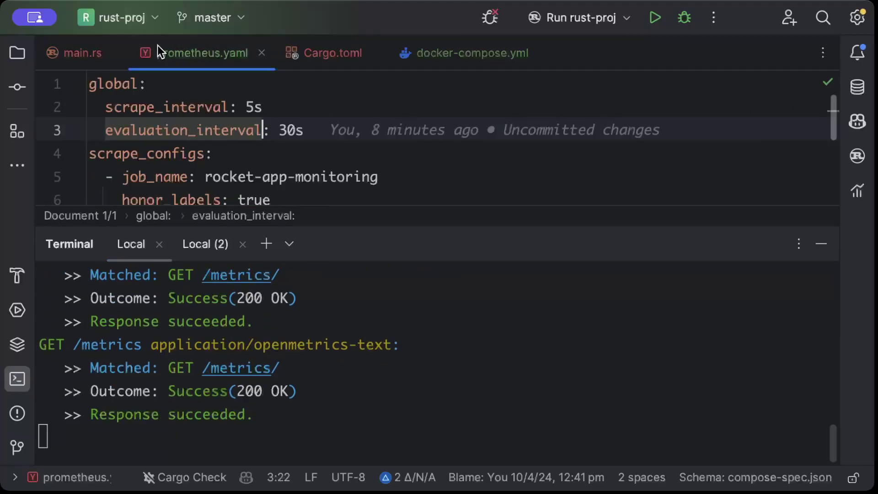
pyautogui.moveTo(269, 101); pyautogui.dragTo(84, 103)
pyautogui.click(396, 134)
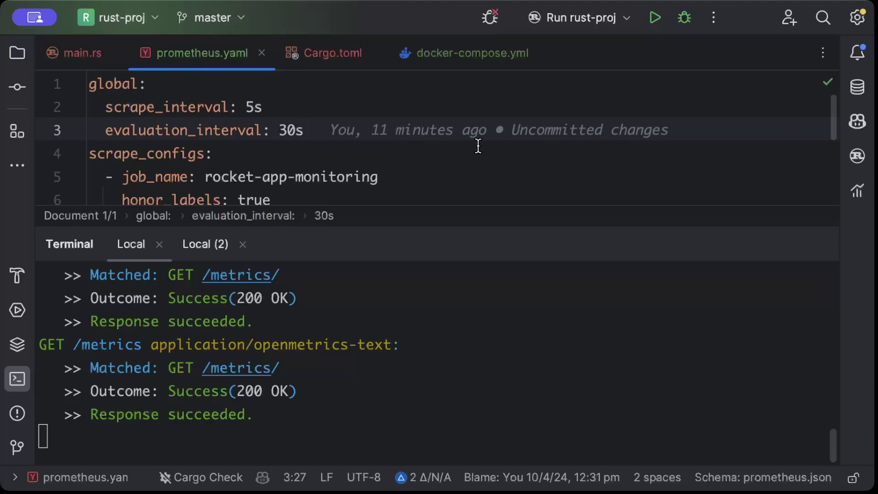
pyautogui.moveTo(750, 228); pyautogui.dragTo(747, 244)
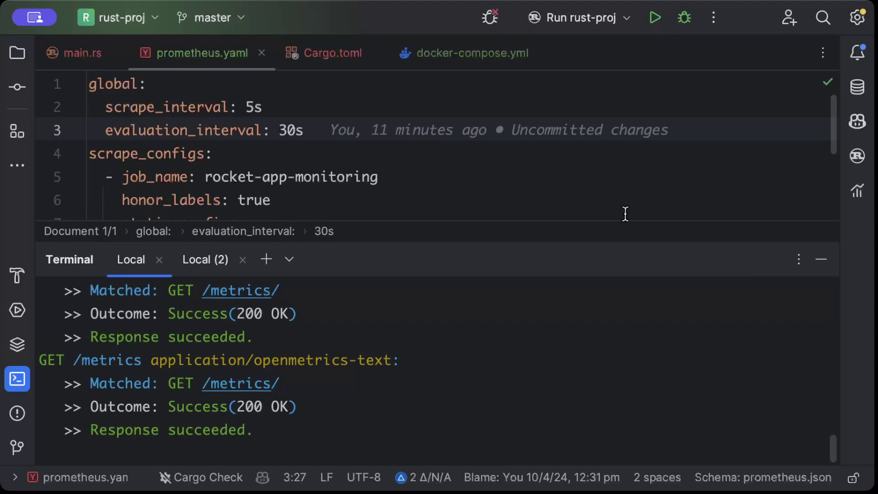
pyautogui.click(585, 201)
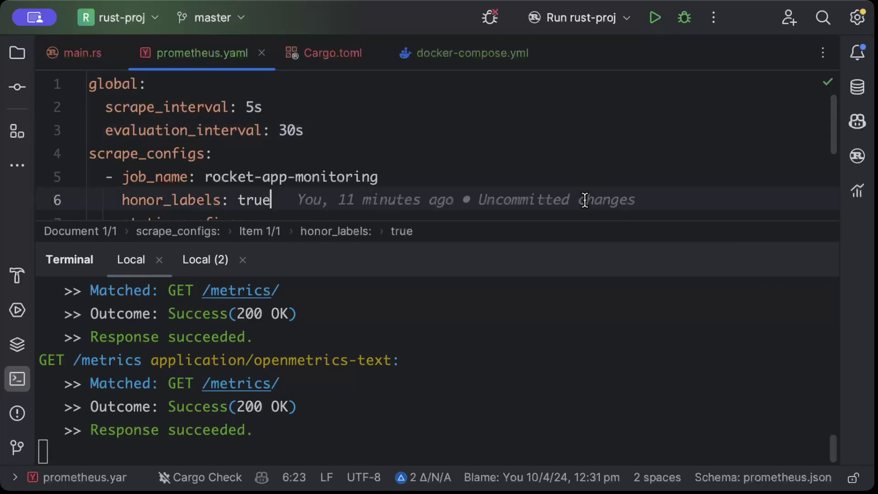
pyautogui.click(533, 170)
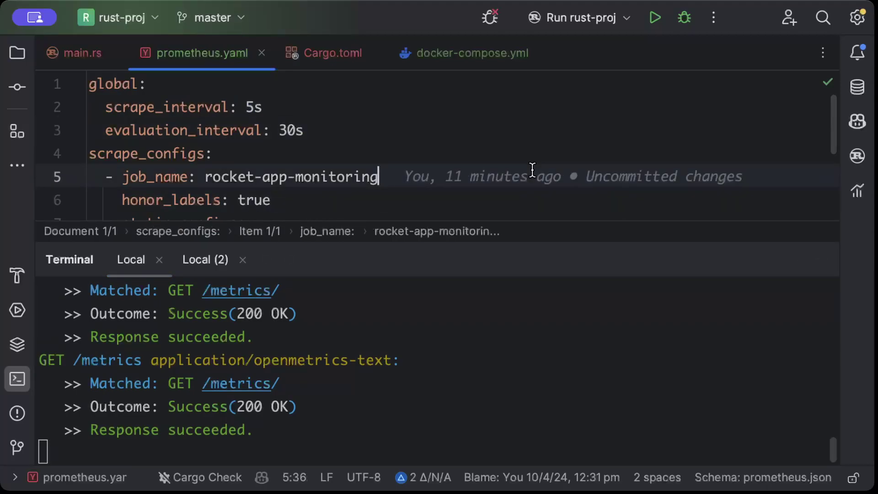
pyautogui.click(538, 159)
pyautogui.click(547, 134)
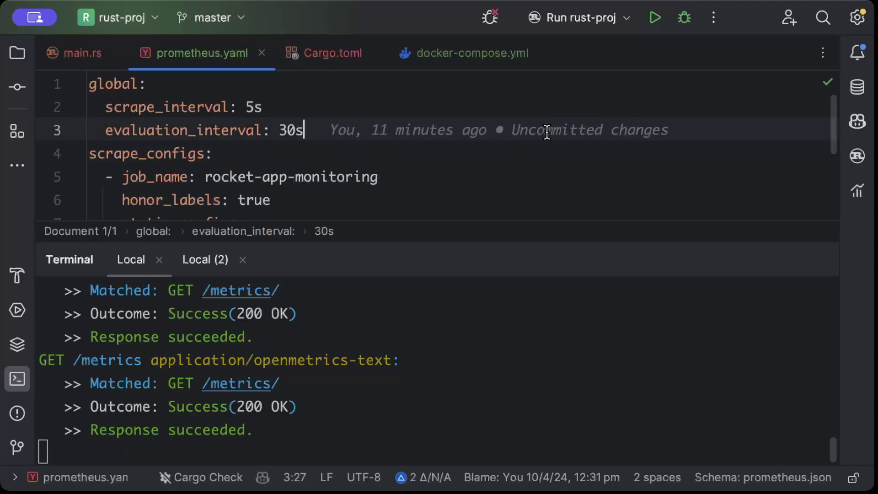
pyautogui.press('super+Tab')
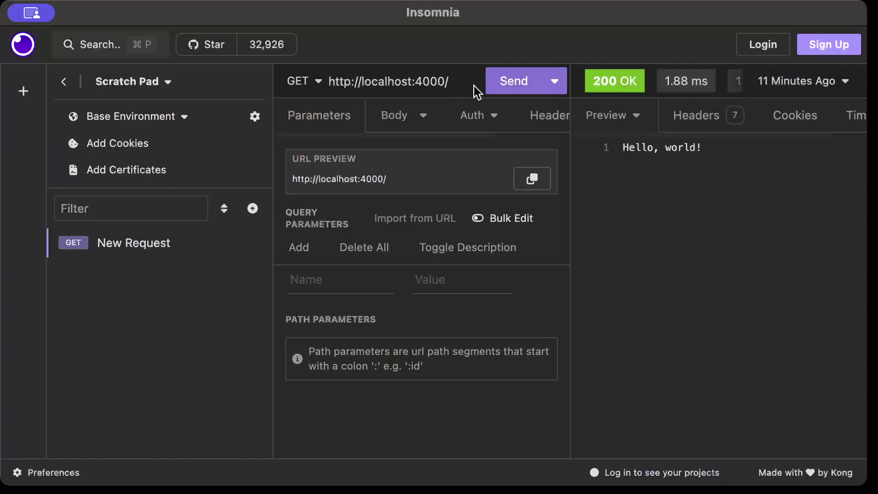
# Step: Send four GET requests to localhost:4000/
pyautogui.click(498, 88)
pyautogui.click(497, 88)
pyautogui.click(498, 89)
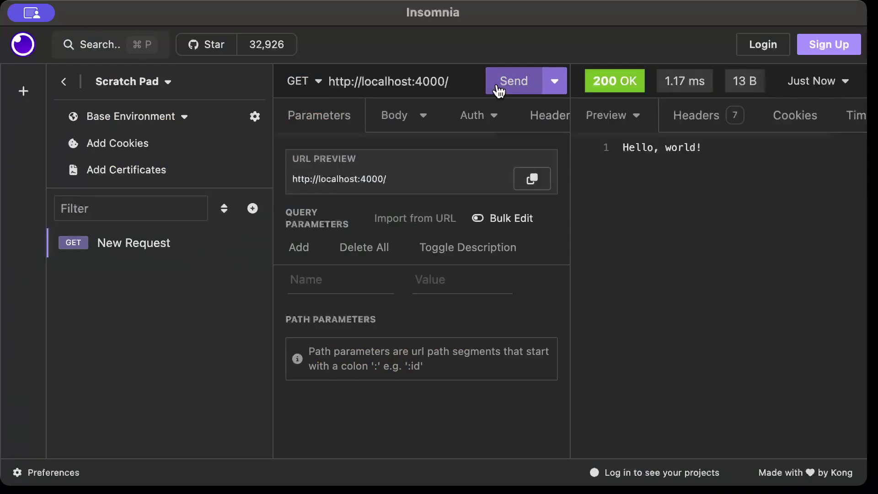
pyautogui.click(499, 89)
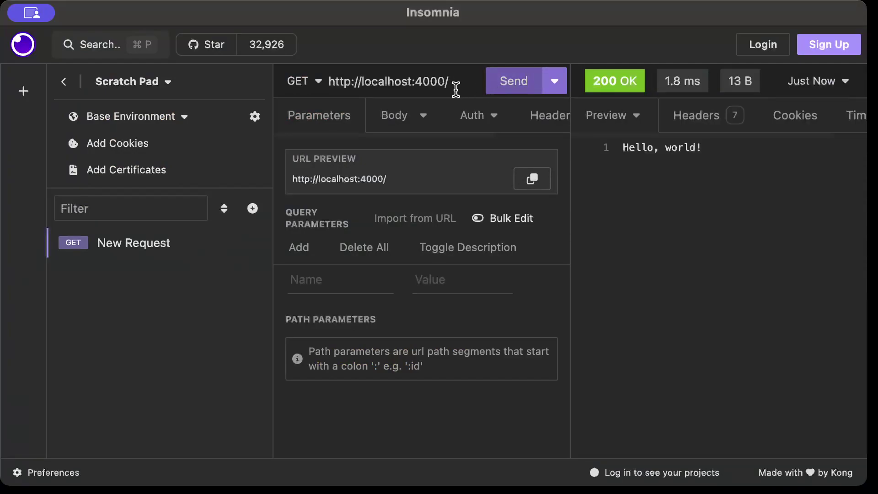
# Step: Change the URL to localhost:4000/health and send it fourteen times, then switch to the browser
pyautogui.click(453, 88)
pyautogui.write('health')
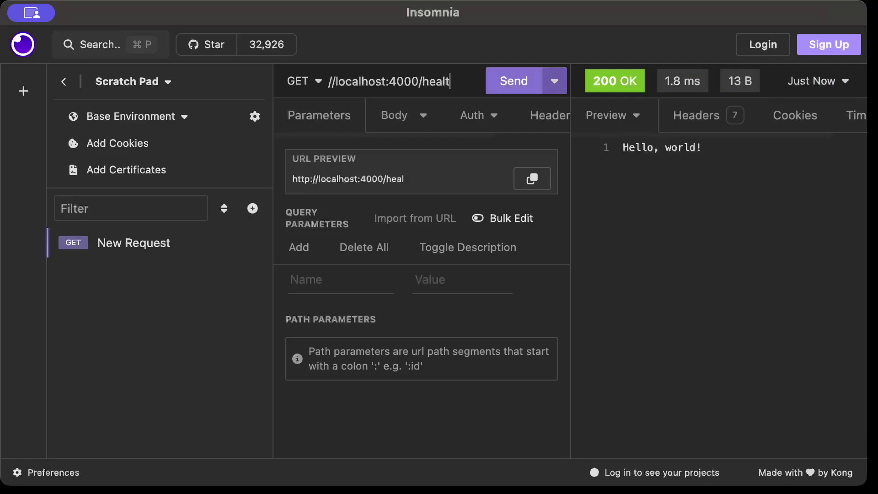
pyautogui.click(494, 84)
pyautogui.click(495, 84)
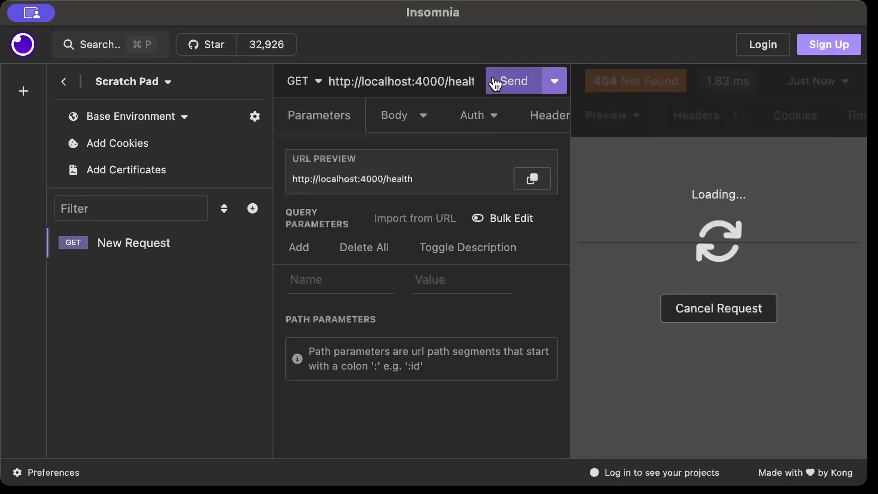
pyautogui.click(495, 84)
pyautogui.click(495, 84)
pyautogui.click(496, 84)
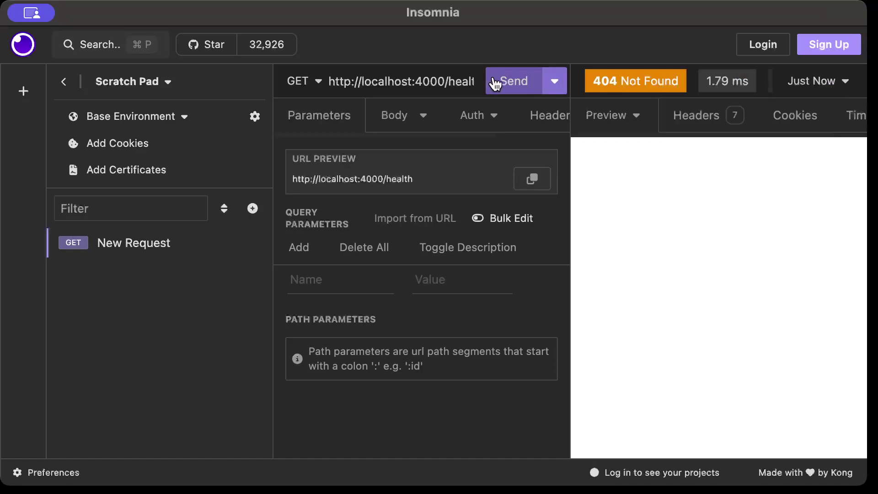
pyautogui.click(496, 84)
pyautogui.click(495, 84)
pyautogui.click(495, 85)
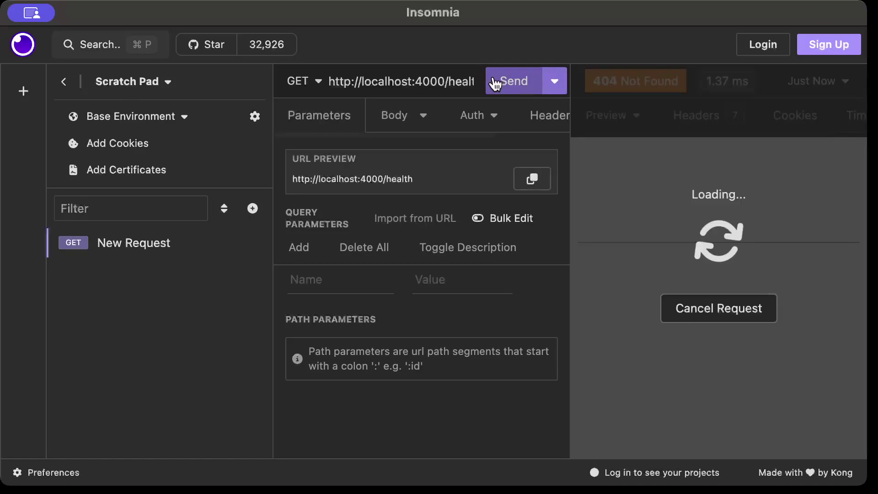
pyautogui.click(495, 84)
pyautogui.click(495, 84)
pyautogui.click(496, 84)
pyautogui.click(496, 85)
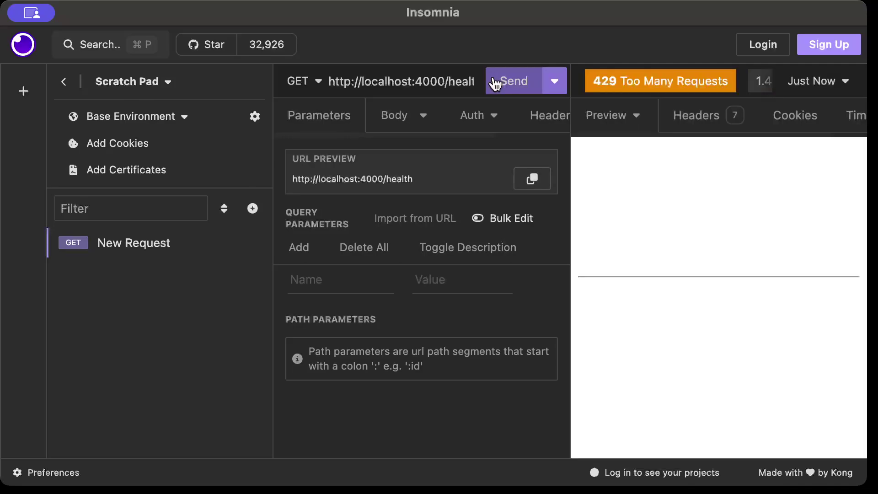
pyautogui.click(496, 84)
pyautogui.click(495, 84)
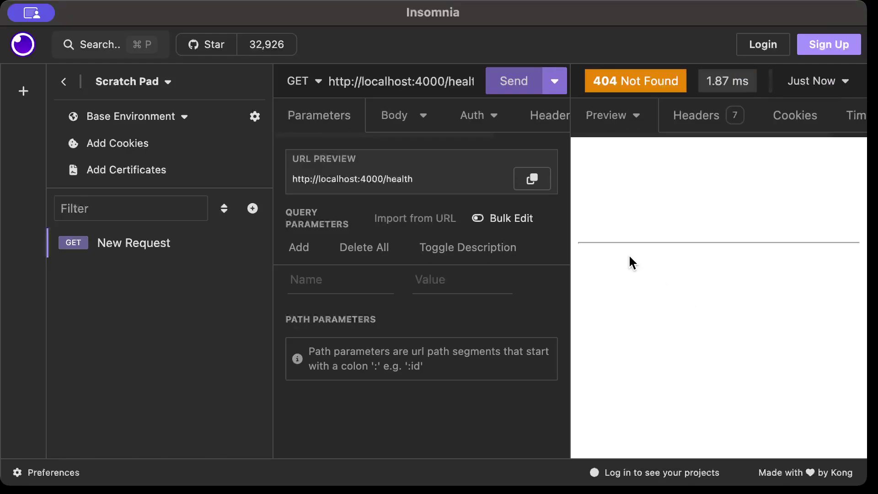
pyautogui.press('super+Tab')
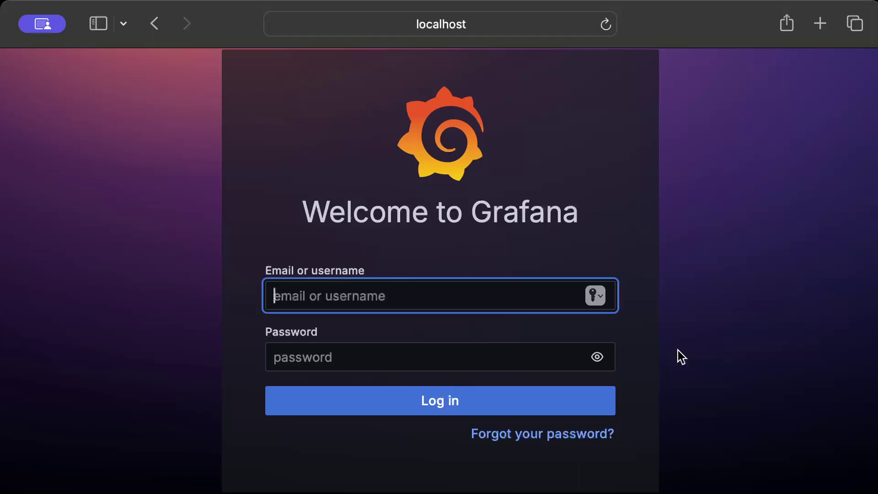
# Step: Sign in with the default admin account, skip the password update, decline saving it, and reload
pyautogui.write('admin')
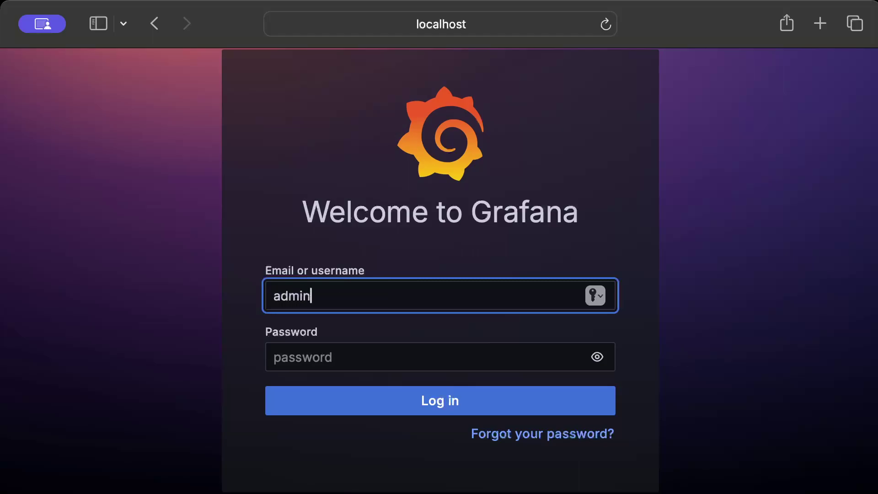
pyautogui.press('Tab')
pyautogui.write('admin')
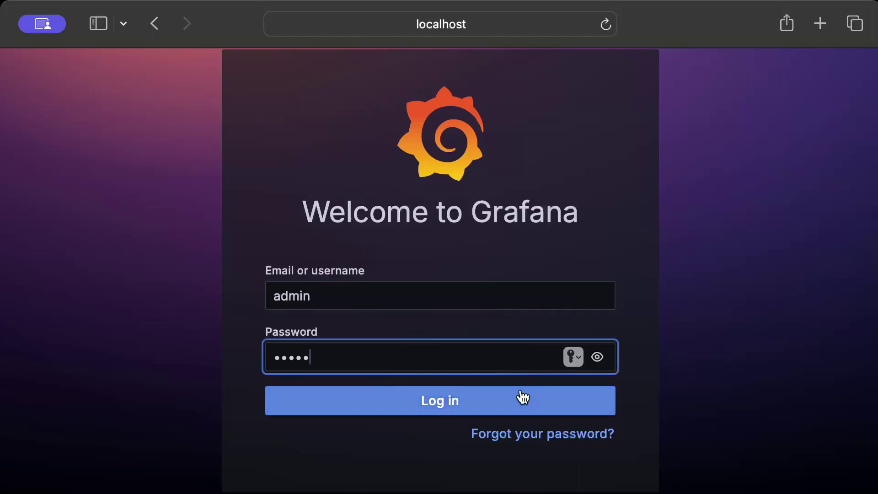
pyautogui.click(519, 397)
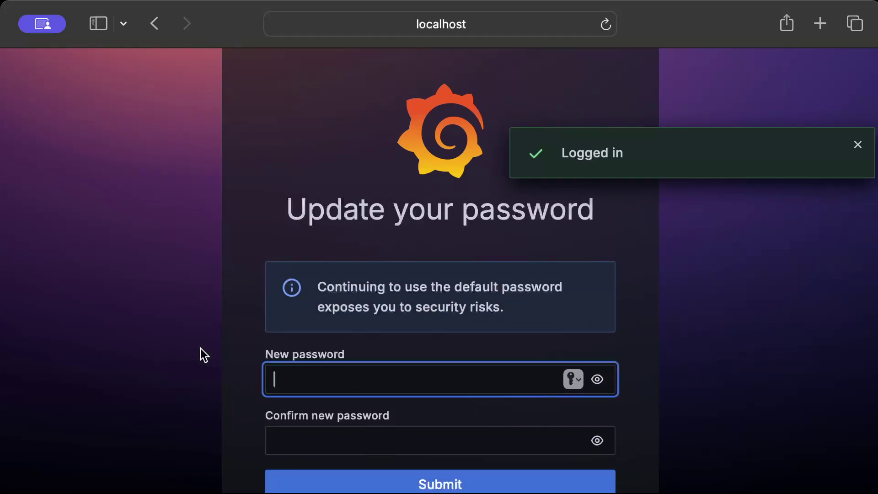
pyautogui.scroll(-3, 236, 293)
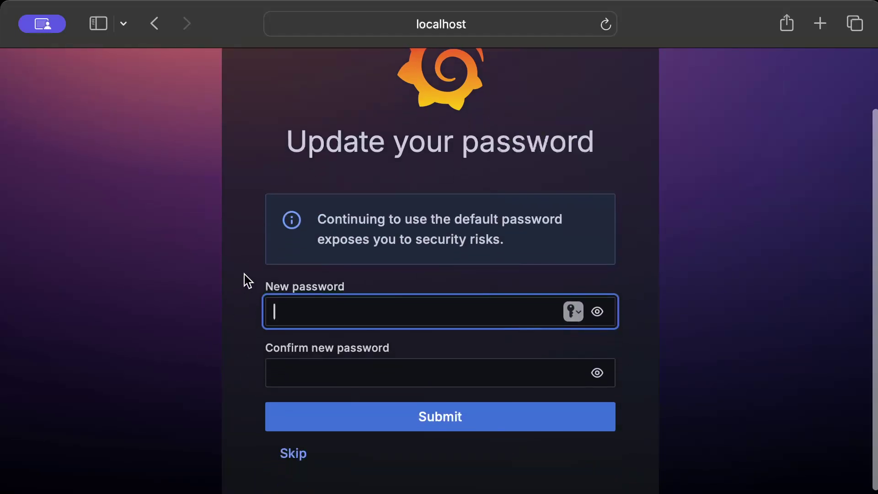
pyautogui.click(284, 452)
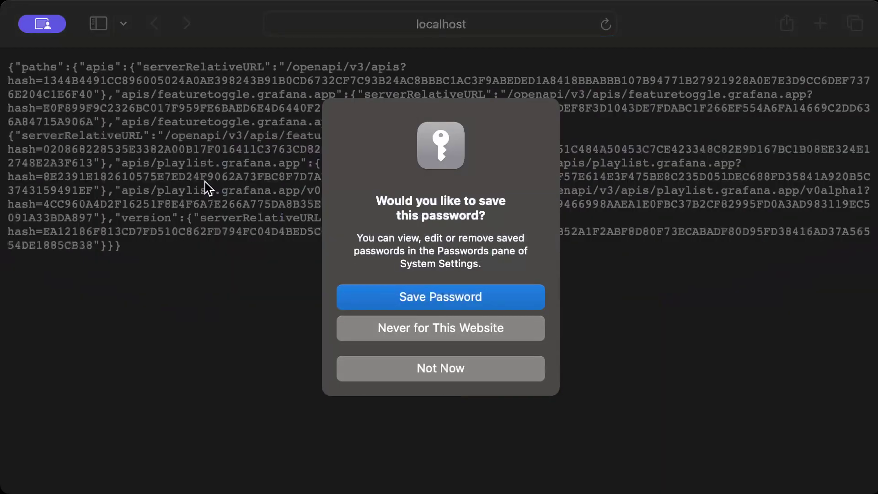
pyautogui.click(396, 375)
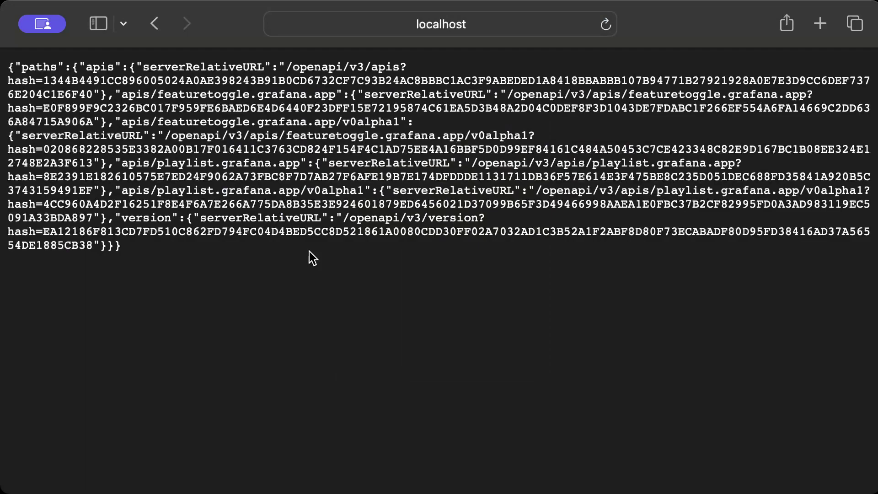
pyautogui.click(608, 27)
# Step: Scroll the Home page and choose the 'Add your first data source' card
pyautogui.scroll(-5, 398, 240)
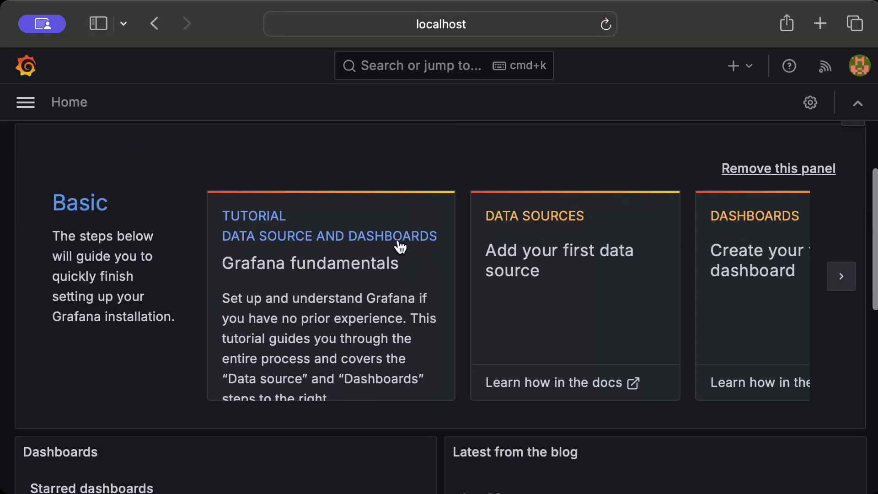
pyautogui.scroll(5, 398, 247)
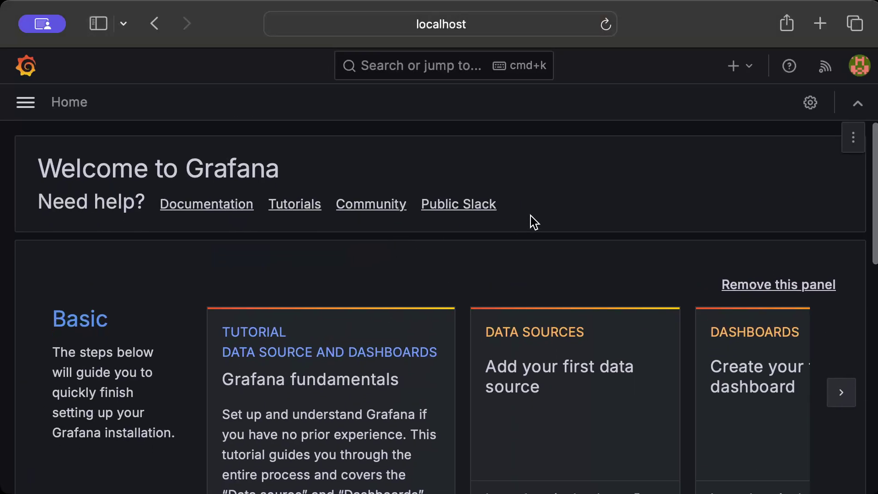
pyautogui.scroll(-5, 531, 221)
pyautogui.scroll(5, 449, 202)
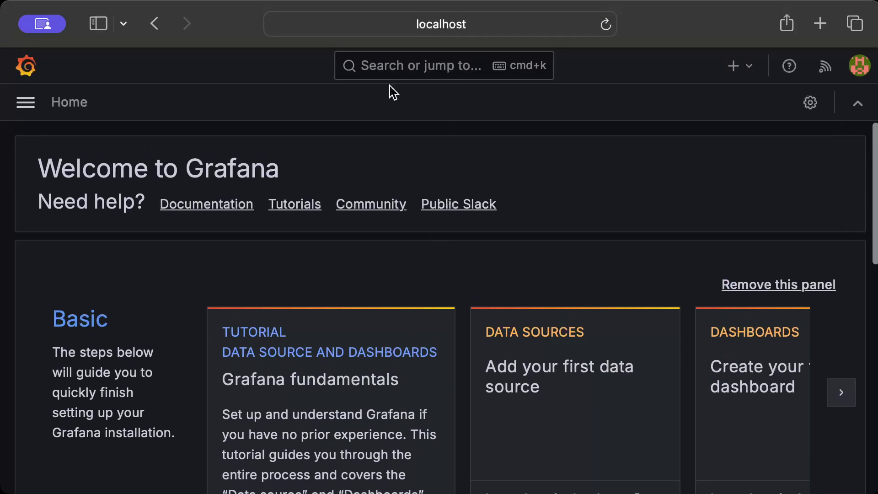
pyautogui.scroll(-2, 494, 279)
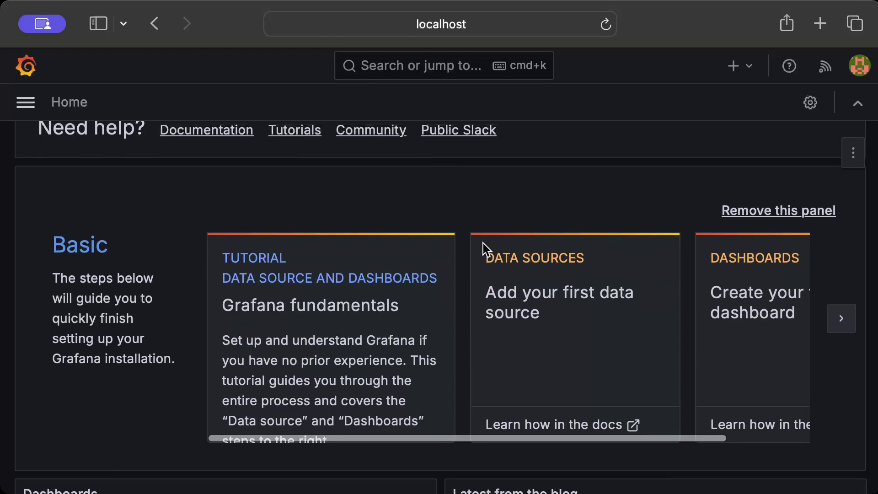
pyautogui.scroll(-2, 483, 243)
pyautogui.click(511, 220)
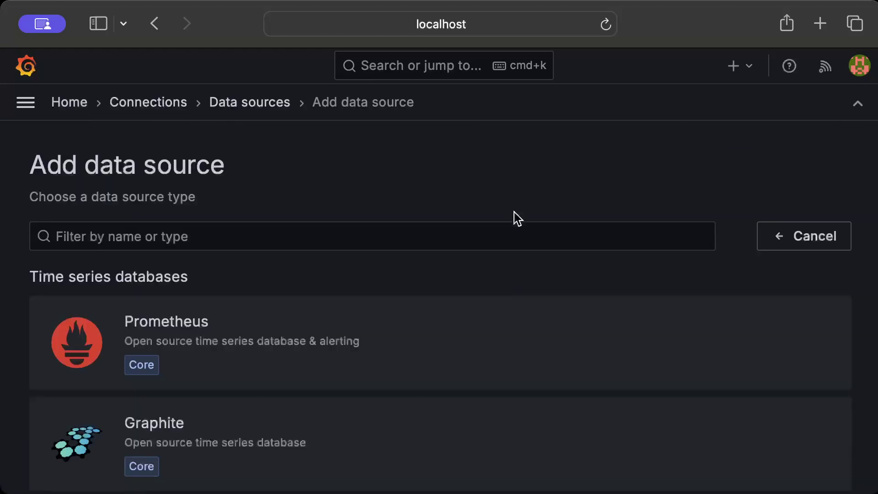
pyautogui.click(150, 337)
pyautogui.scroll(-5, 294, 290)
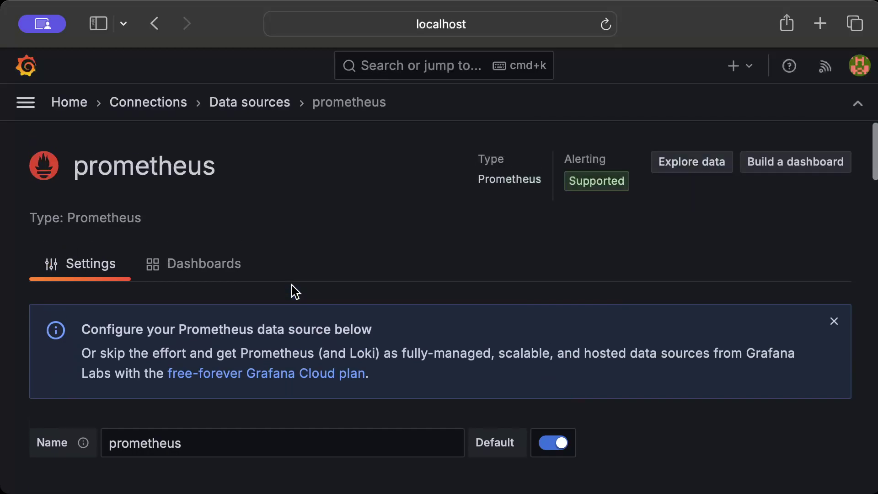
pyautogui.scroll(-8, 292, 285)
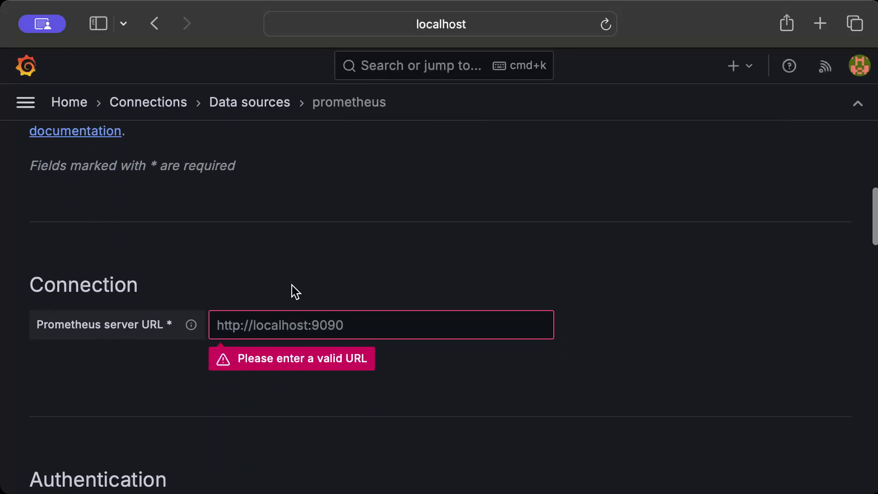
pyautogui.scroll(-1, 270, 310)
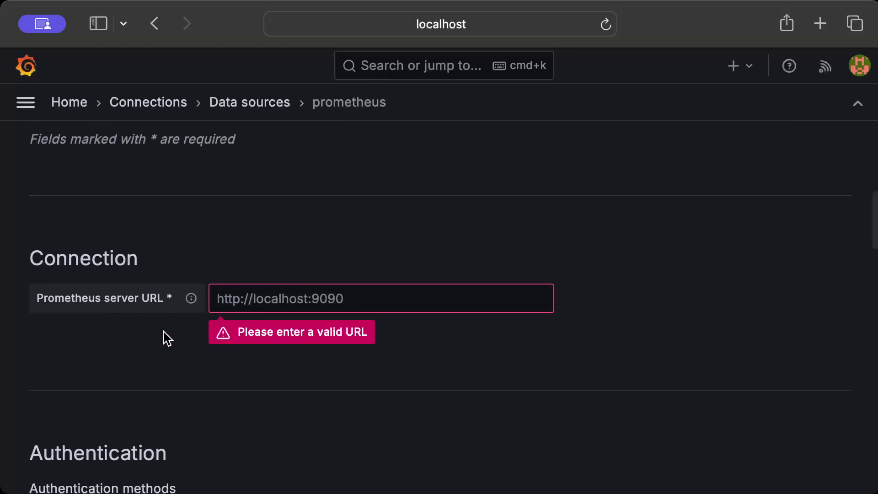
pyautogui.click(269, 300)
pyautogui.write('http://')
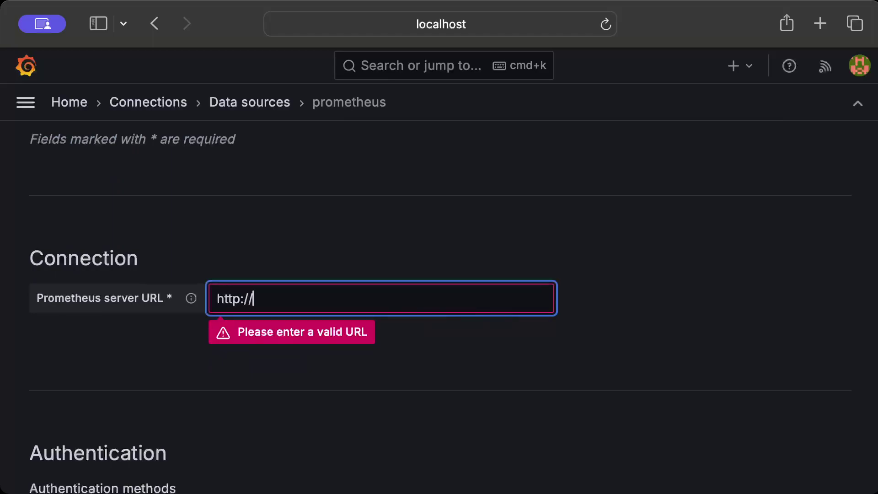
pyautogui.write('prometheus')
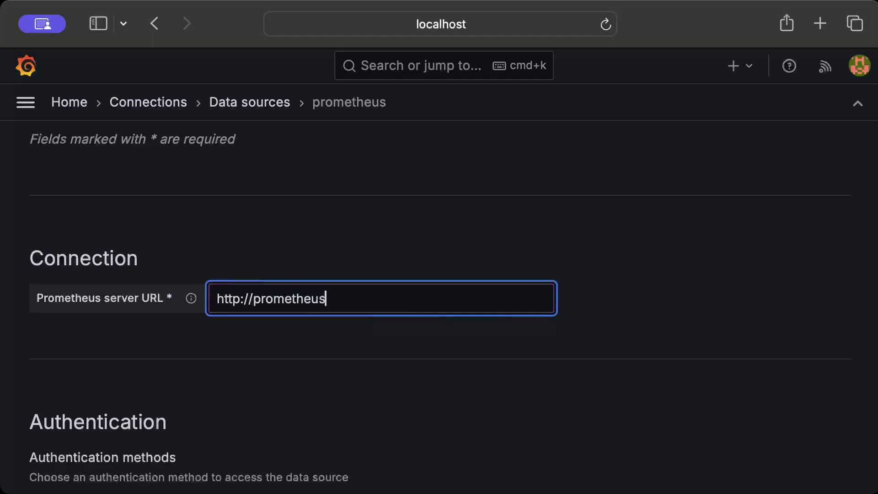
pyautogui.write(':9090')
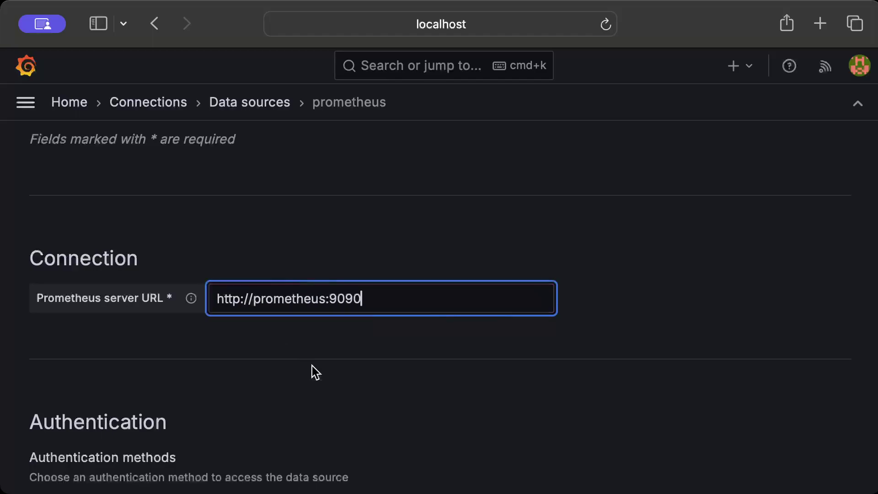
pyautogui.click(328, 381)
# Step: Keep No Authentication and run Save & test on the data source
pyautogui.scroll(-3, 329, 382)
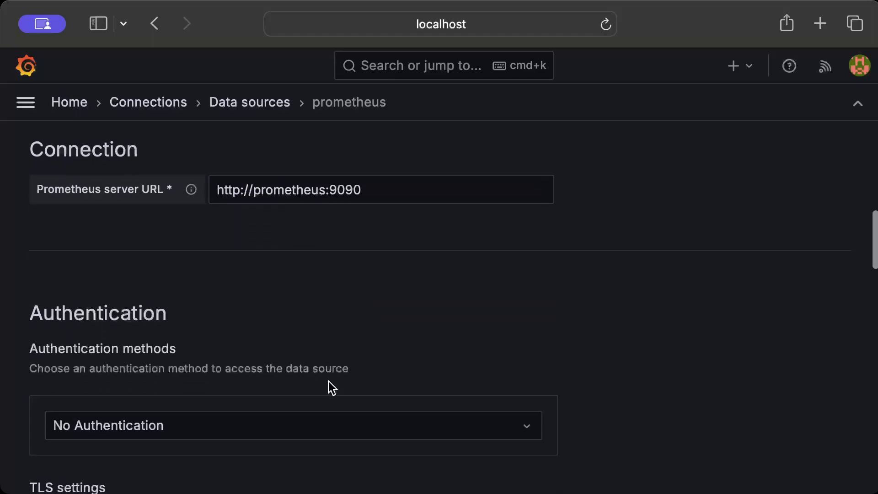
pyautogui.scroll(-3, 328, 382)
pyautogui.click(307, 338)
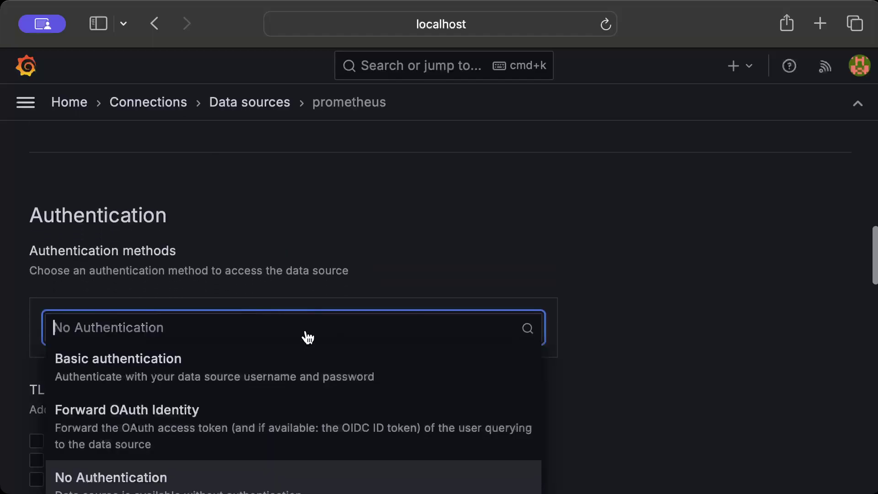
pyautogui.click(472, 225)
pyautogui.scroll(-3, 473, 225)
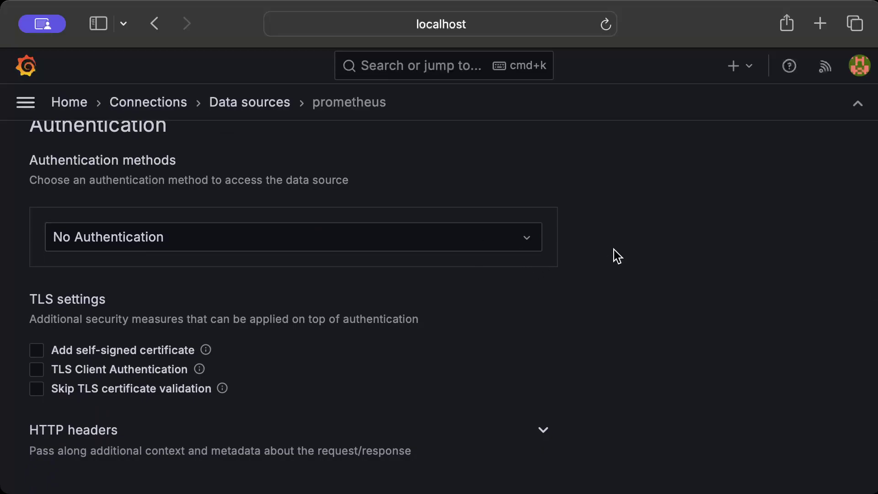
pyautogui.scroll(-7, 614, 250)
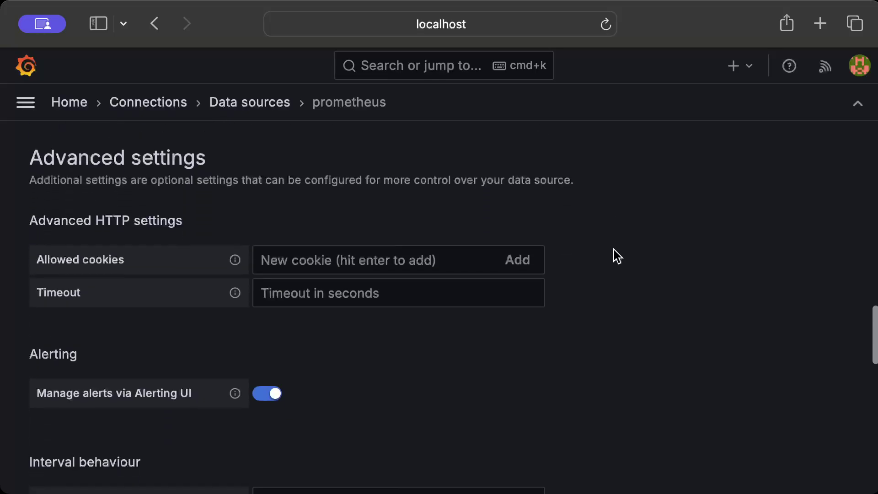
pyautogui.scroll(3, 614, 249)
pyautogui.scroll(-10, 614, 250)
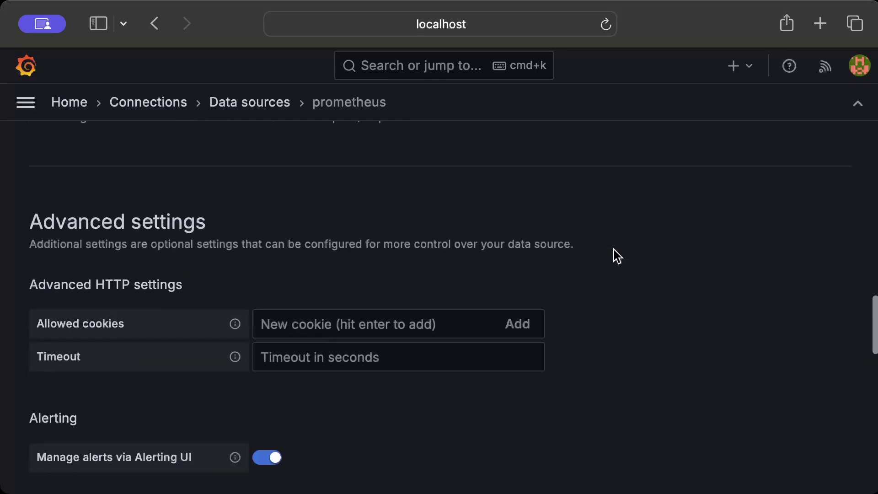
pyautogui.scroll(-11, 614, 256)
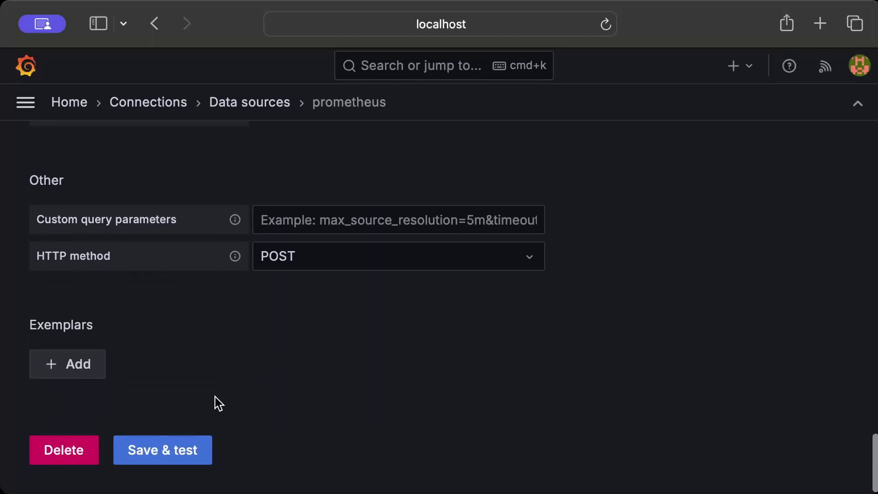
pyautogui.click(185, 449)
pyautogui.scroll(-2, 282, 302)
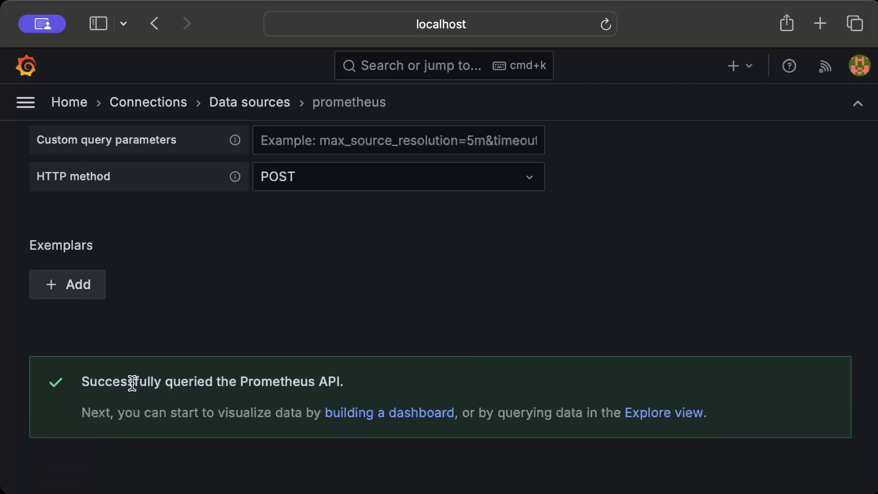
pyautogui.scroll(-2, 385, 241)
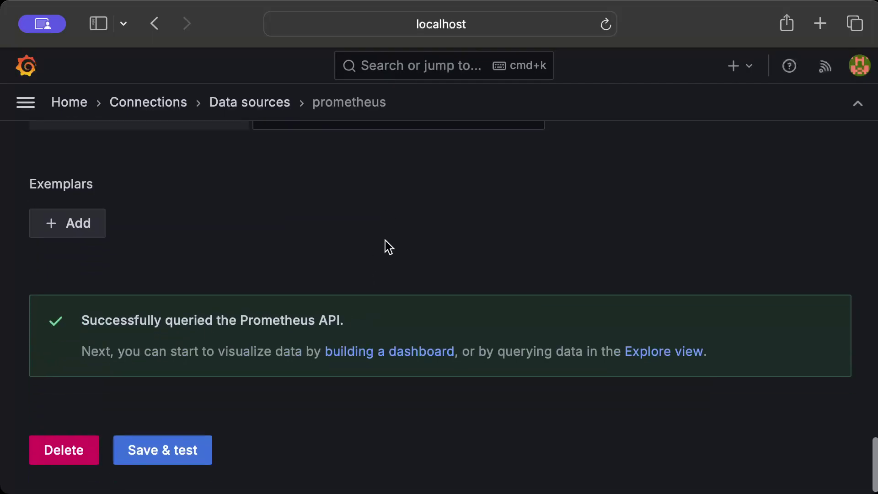
pyautogui.scroll(10, 385, 241)
pyautogui.scroll(15, 385, 240)
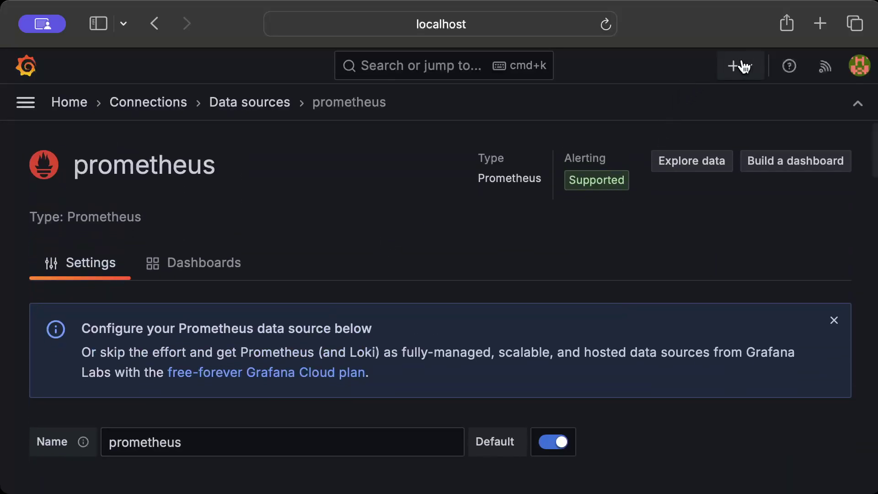
# Step: Create a new dashboard and add a visualization using the prometheus data source
pyautogui.click(750, 65)
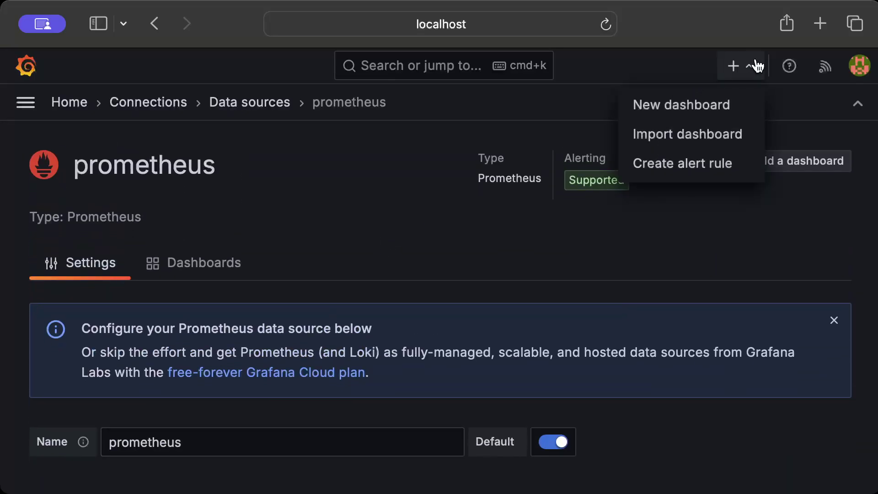
pyautogui.click(691, 110)
pyautogui.scroll(-2, 370, 270)
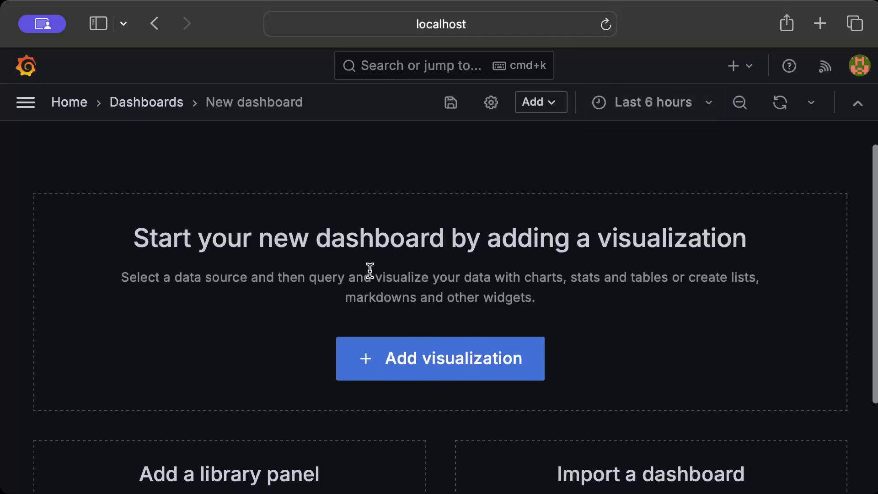
pyautogui.click(382, 374)
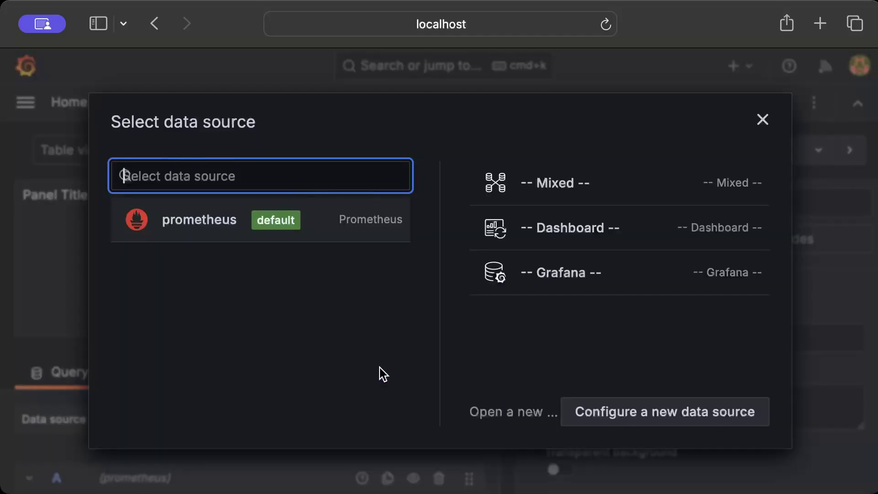
pyautogui.click(218, 218)
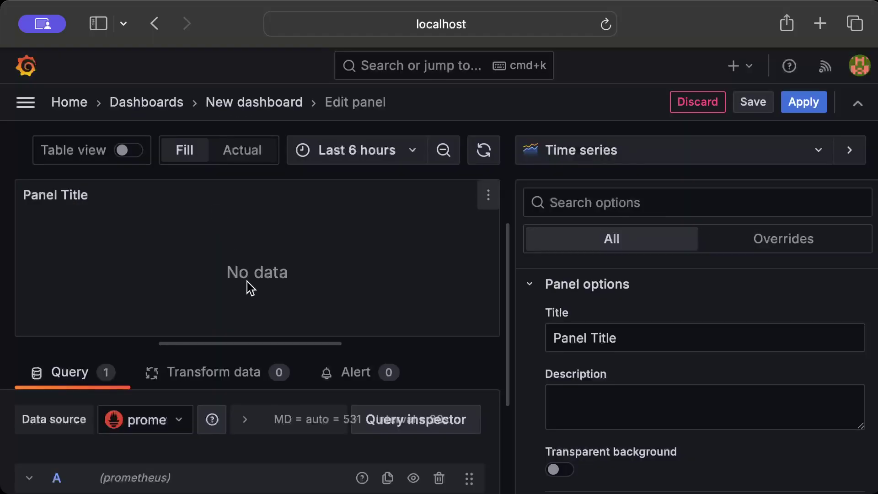
# Step: Select the rocket_http_requests_total metric in the query Builder
pyautogui.scroll(-3, 239, 434)
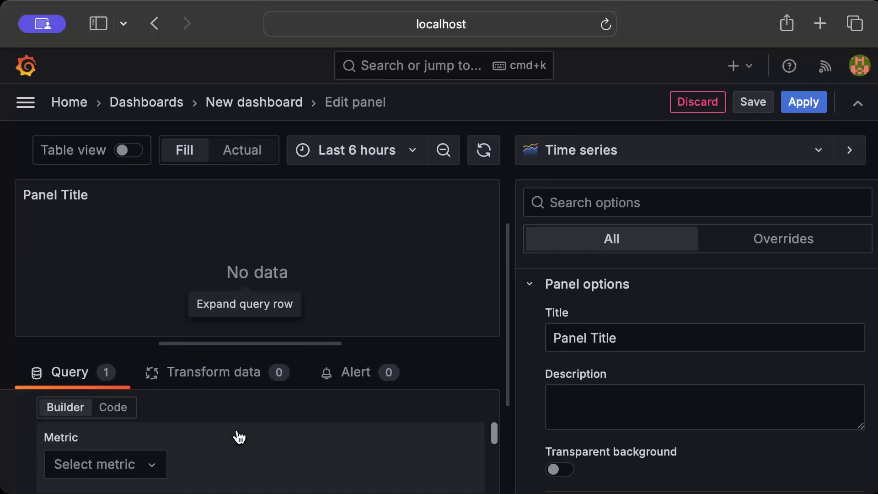
pyautogui.scroll(3, 238, 434)
pyautogui.scroll(-2, 238, 430)
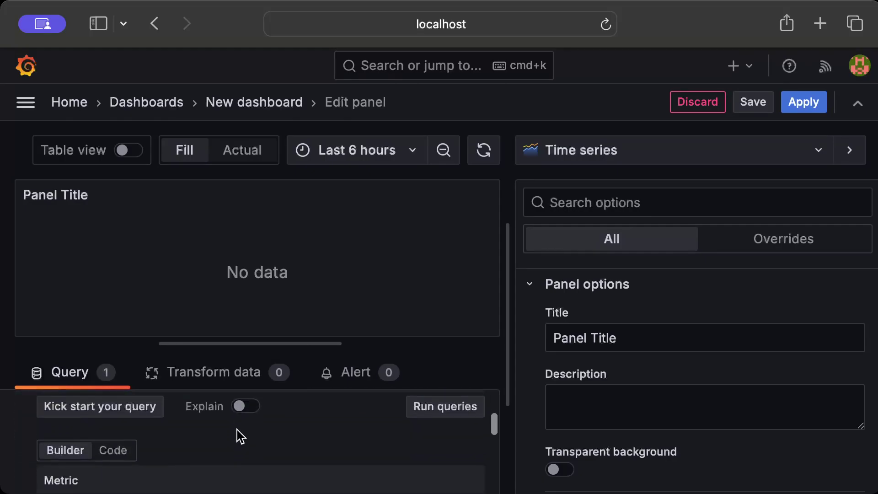
pyautogui.scroll(-3, 237, 430)
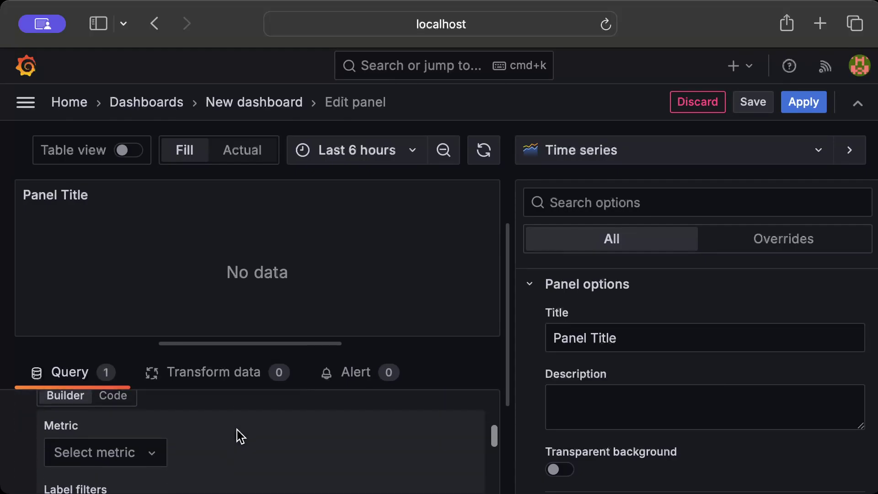
pyautogui.click(149, 442)
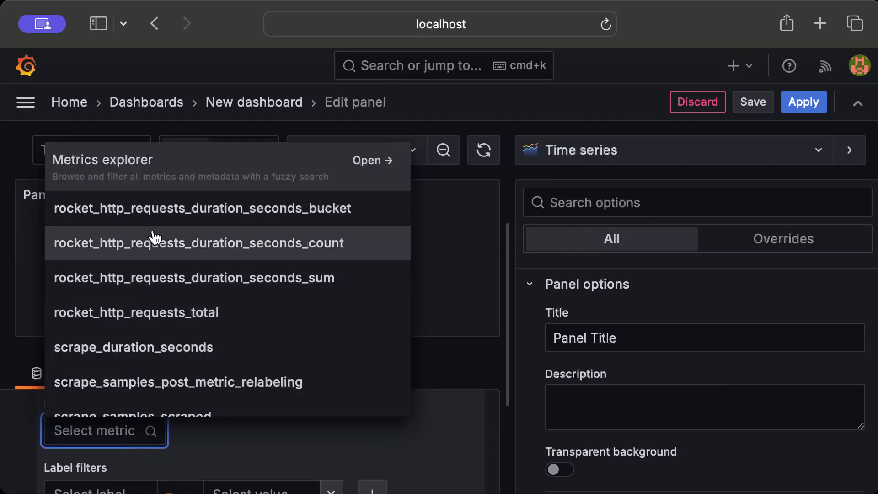
pyautogui.write('rocket')
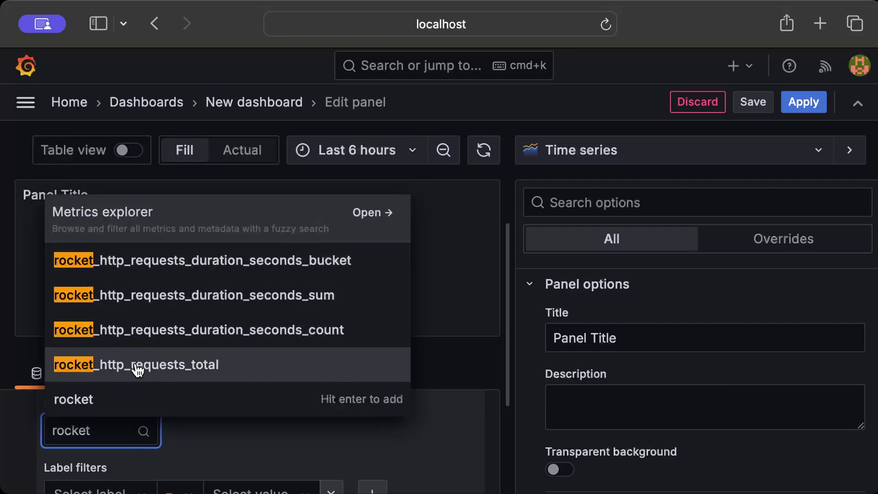
pyautogui.click(136, 366)
# Step: Enlarge the query editor area and expand the query's Options section
pyautogui.scroll(-2, 303, 428)
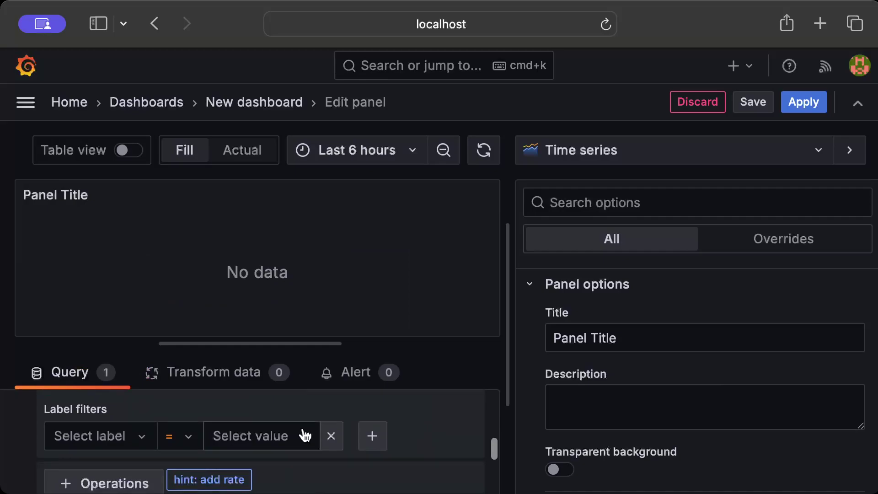
pyautogui.scroll(-2, 337, 441)
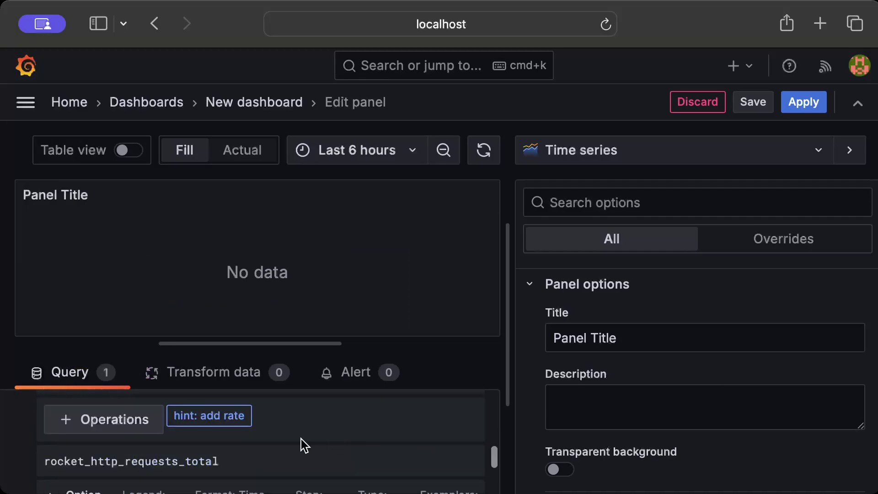
pyautogui.scroll(-3, 301, 442)
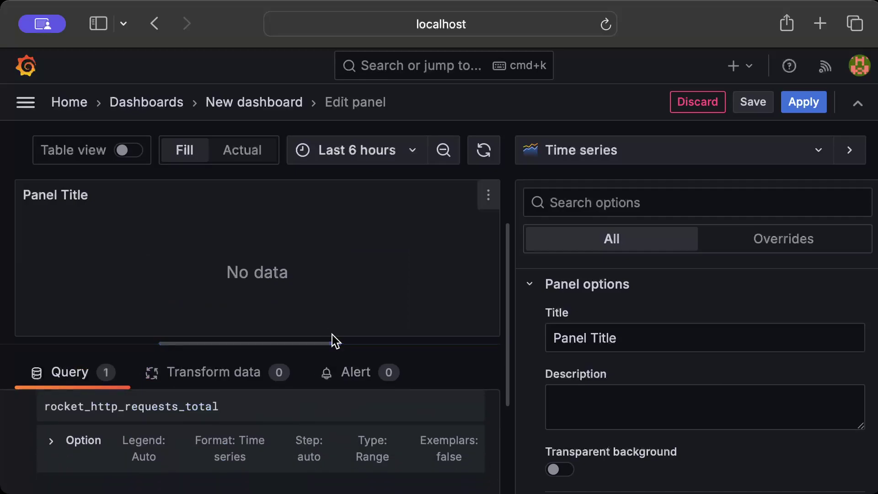
pyautogui.moveTo(333, 339); pyautogui.dragTo(336, 291)
pyautogui.scroll(3, 226, 411)
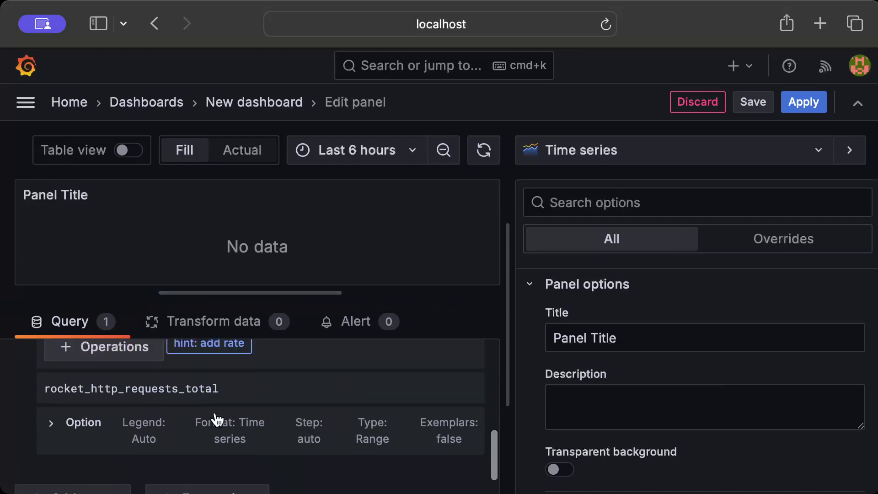
pyautogui.scroll(-1, 52, 436)
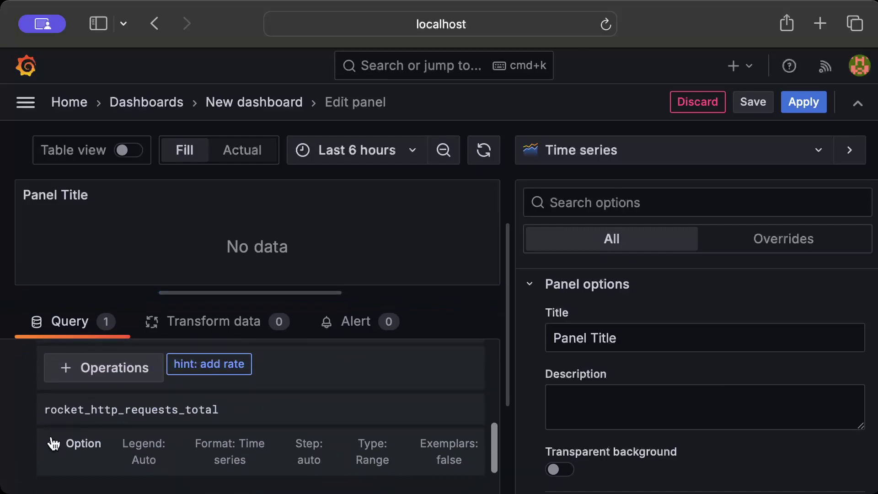
pyautogui.click(50, 445)
pyautogui.scroll(-2, 65, 421)
# Step: Set the query legend to the custom template {{endpoint}}
pyautogui.click(76, 416)
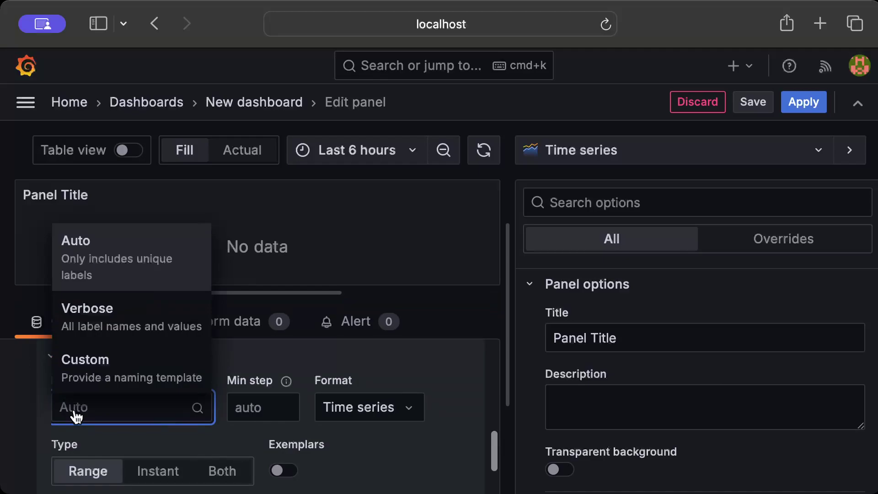
pyautogui.click(86, 359)
pyautogui.scroll(-1, 81, 403)
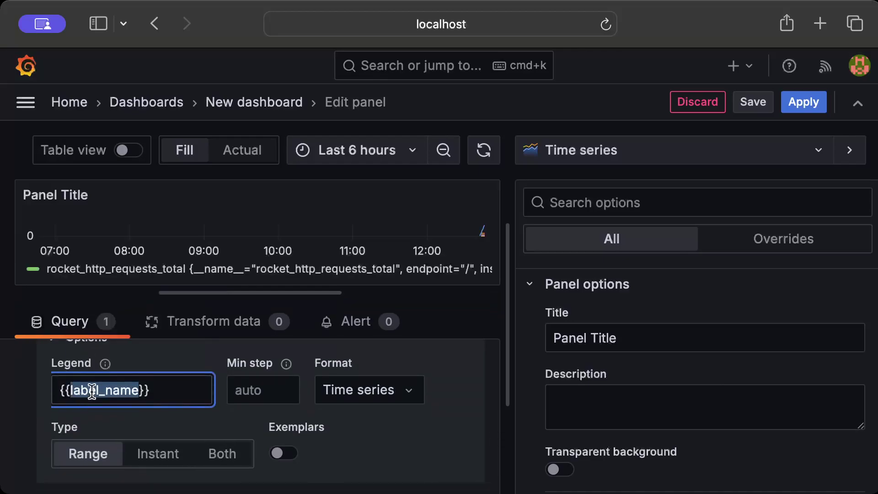
pyautogui.write('endpoint')
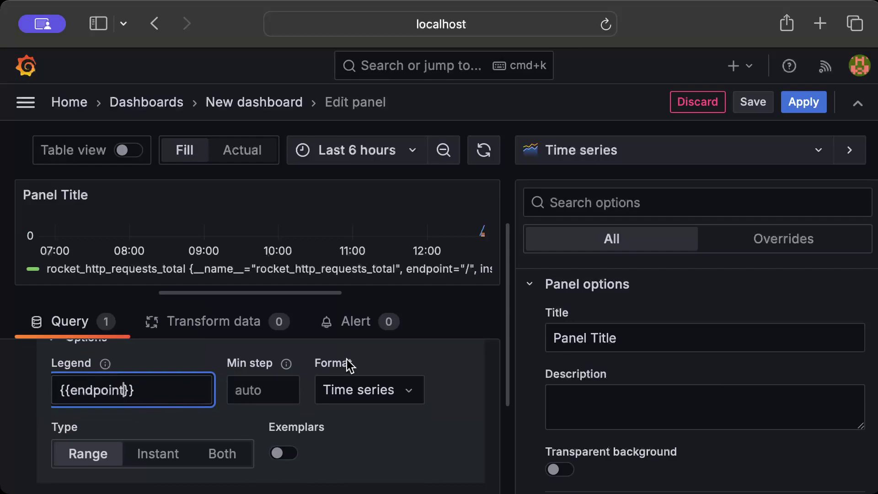
pyautogui.click(391, 355)
# Step: Drag the splitter down to give the graph preview more height
pyautogui.scroll(2, 390, 355)
pyautogui.scroll(5, 391, 355)
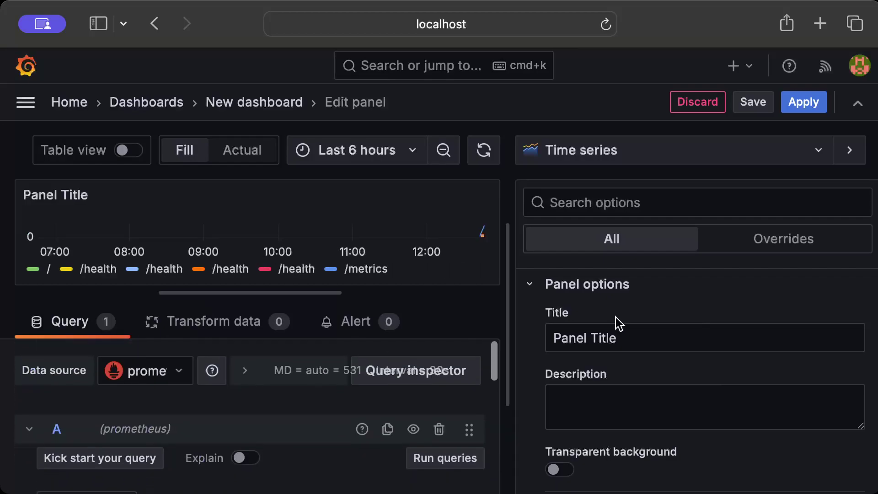
pyautogui.moveTo(386, 293); pyautogui.dragTo(385, 319)
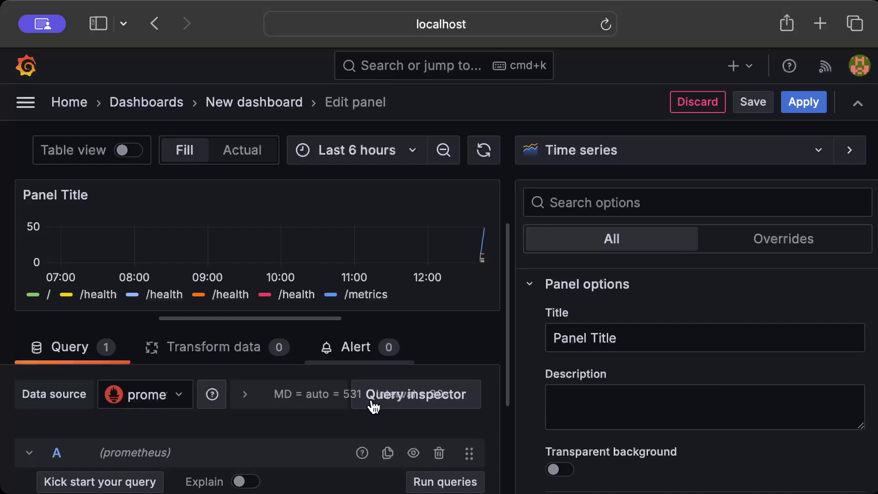
pyautogui.scroll(-2, 611, 307)
pyautogui.scroll(2, 611, 307)
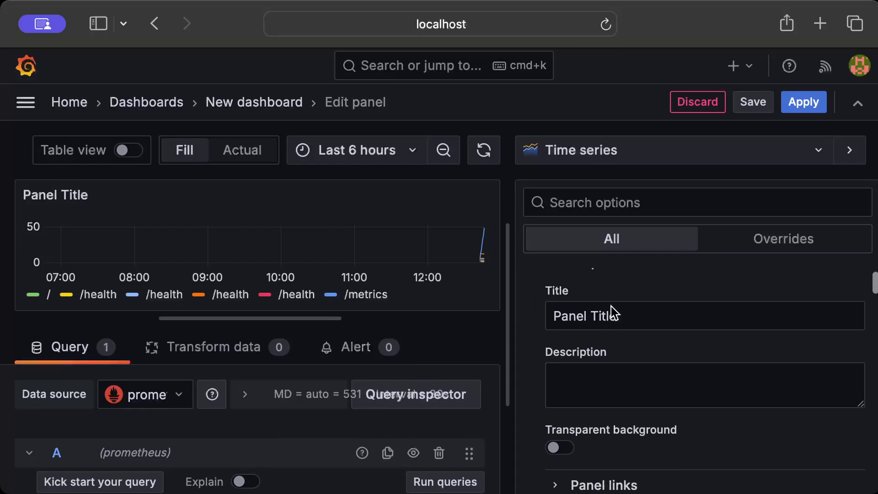
# Step: Replace the default panel title with 'Request Count'
pyautogui.tripleClick(637, 321)
pyautogui.press('BackSpace')
pyautogui.press('capslock')
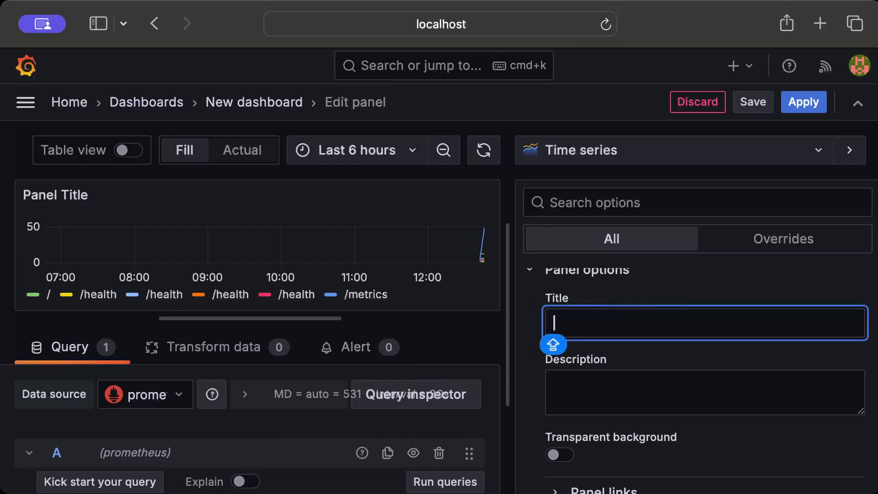
pyautogui.write('Request Count')
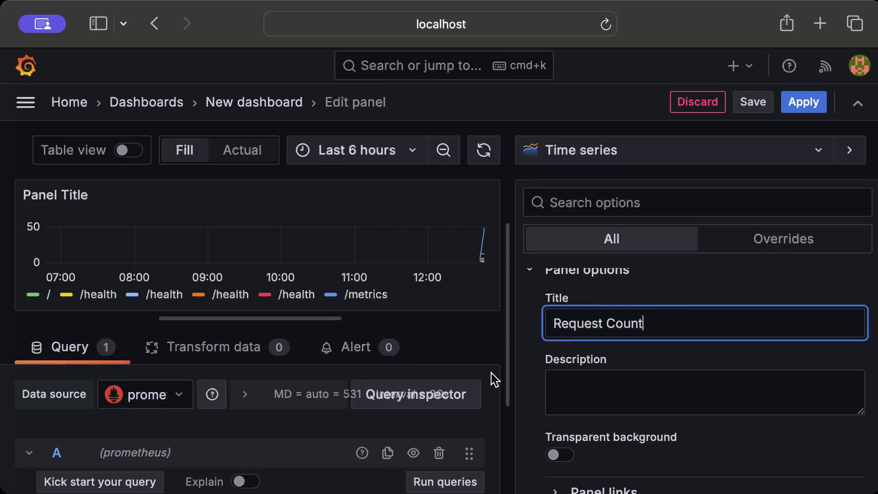
pyautogui.scroll(-5, 529, 399)
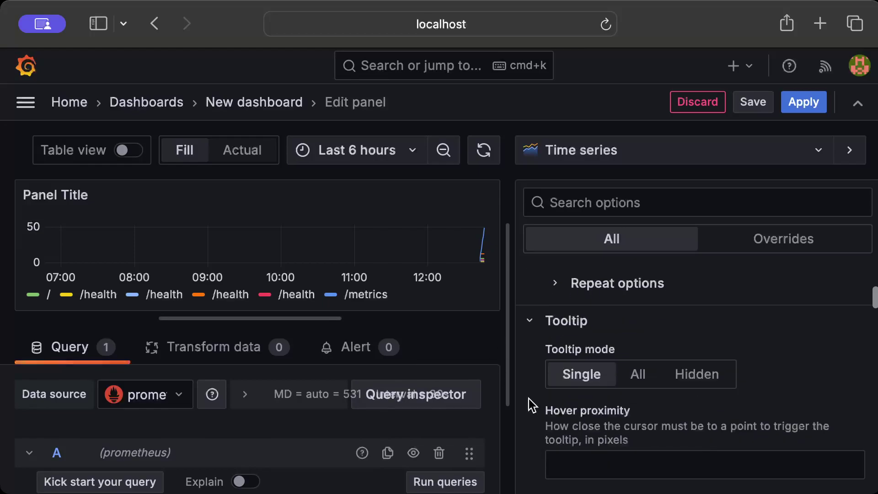
# Step: Switch the panel visualization to Gauge and bring up the Save dashboard form
pyautogui.click(606, 146)
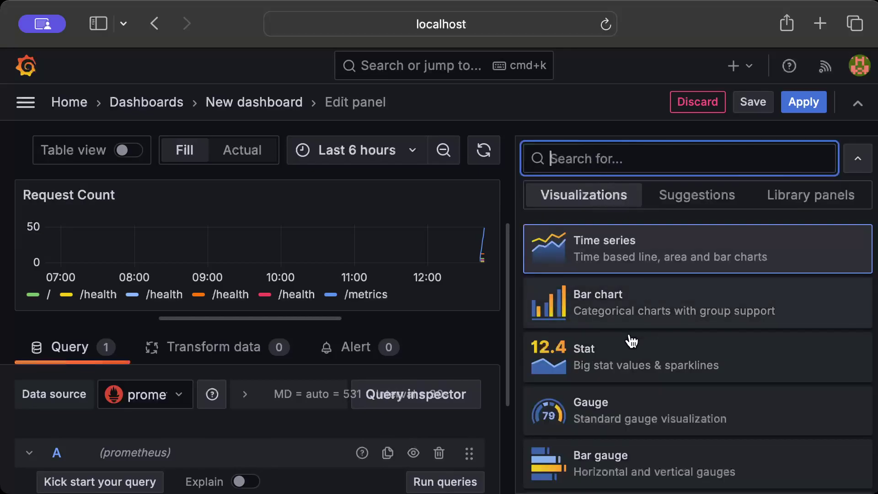
pyautogui.click(554, 416)
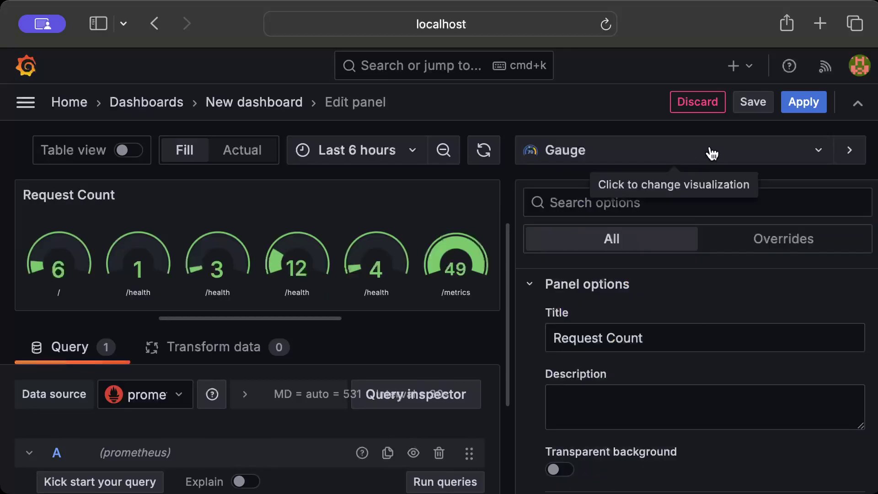
pyautogui.click(752, 102)
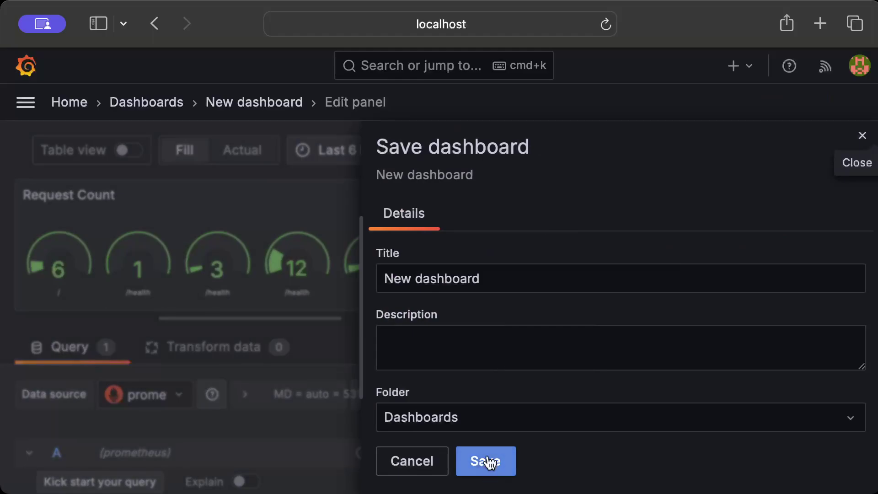
# Step: Replace the 'New dashboard' title with 'Request Details' and save the dashboard
pyautogui.click(536, 284)
pyautogui.press('super+a')
pyautogui.press('BackSpace')
pyautogui.press('capslock')
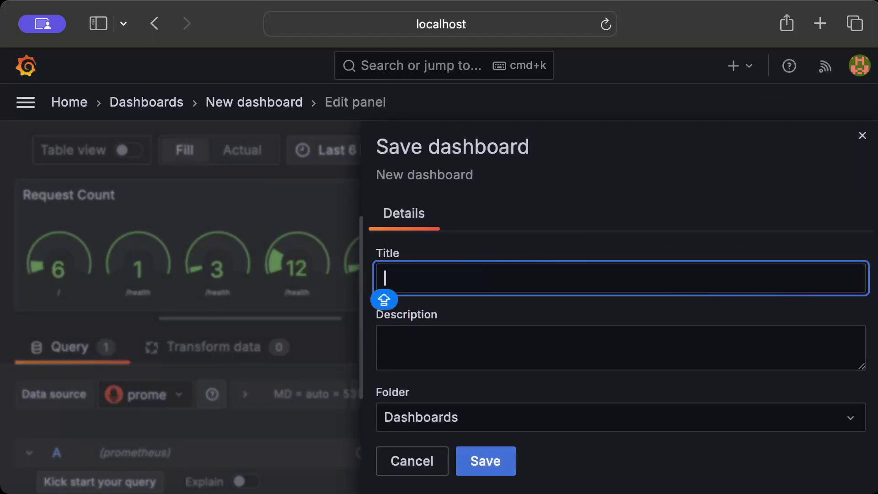
pyautogui.write('Request')
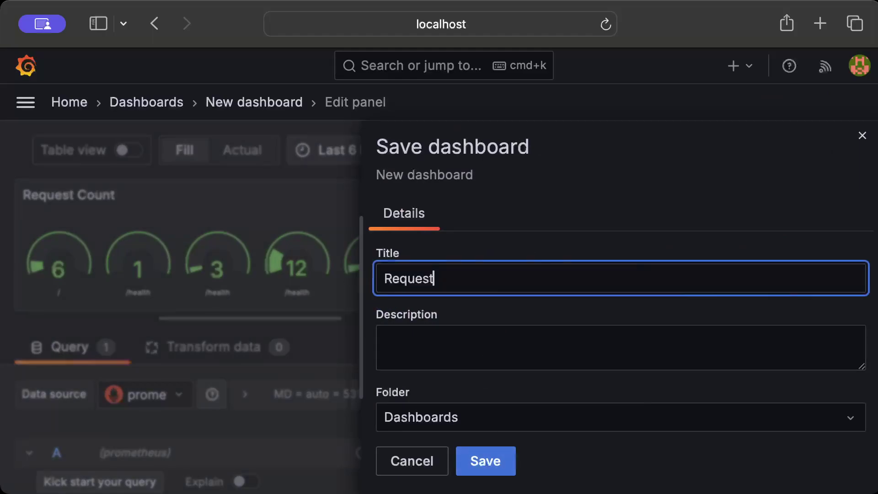
pyautogui.press('BackSpace')
pyautogui.press('BackSpace')
pyautogui.press('BackSpace')
pyautogui.press('BackSpace')
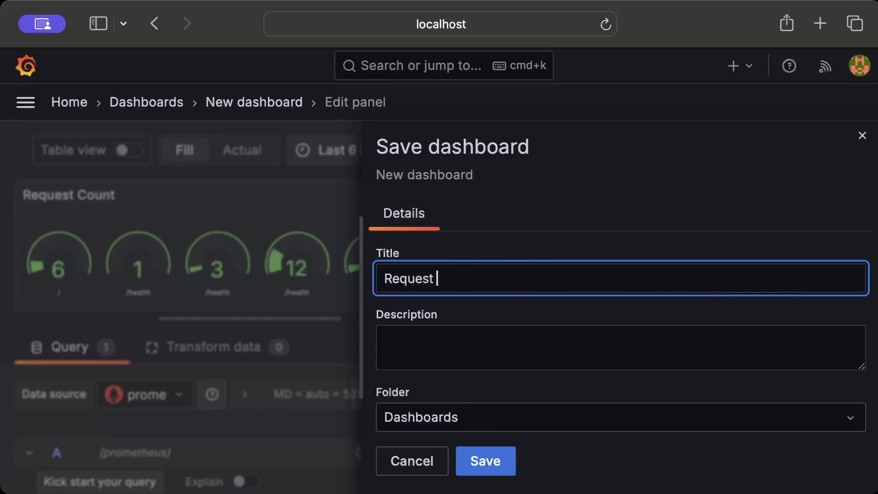
pyautogui.write('Details')
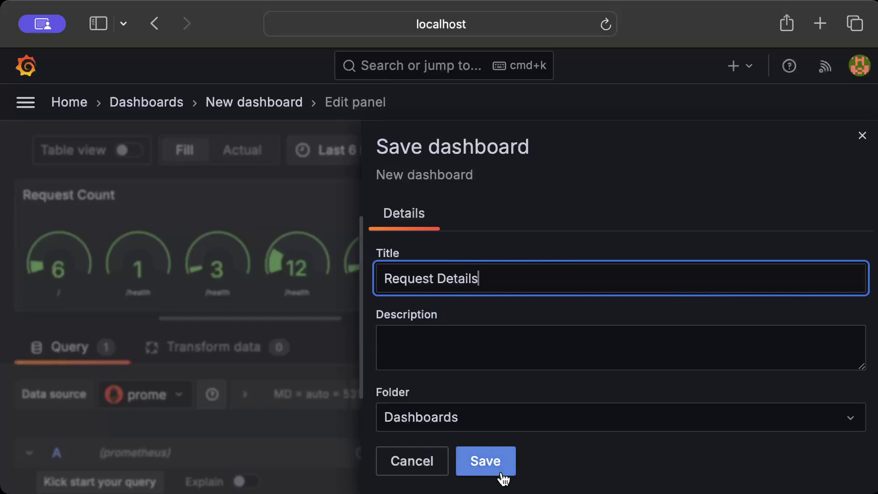
pyautogui.click(502, 467)
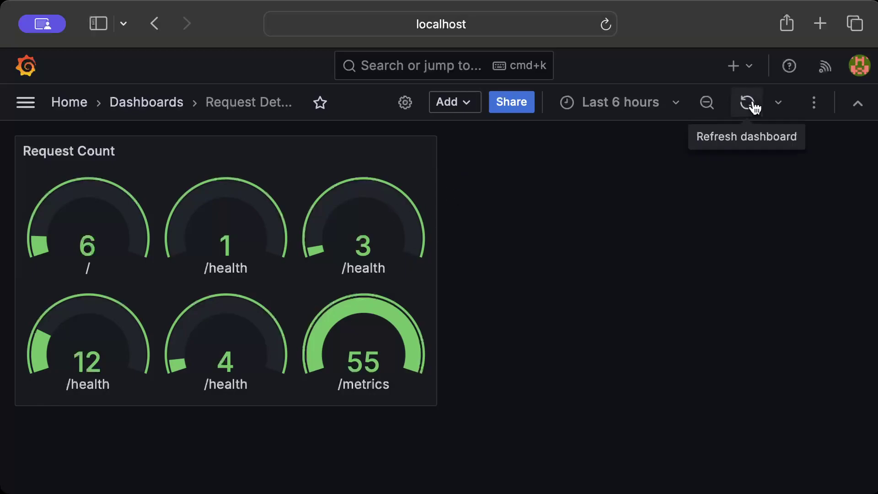
# Step: View the Request Count panel full-page and refresh it to update the per-endpoint gauges
pyautogui.click(423, 150)
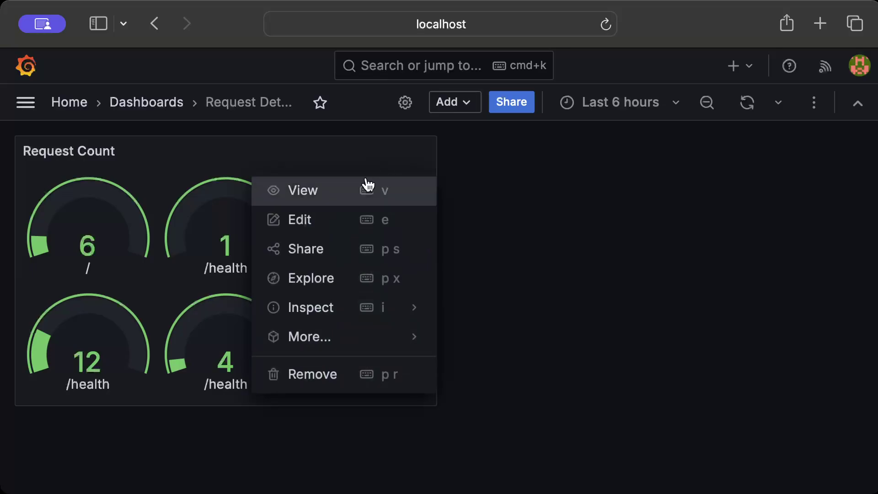
pyautogui.click(353, 190)
pyautogui.click(747, 102)
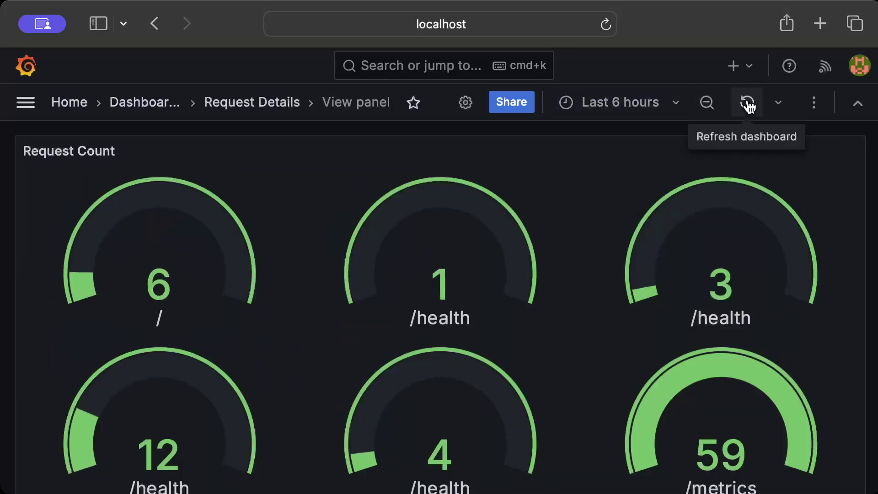
pyautogui.click(747, 102)
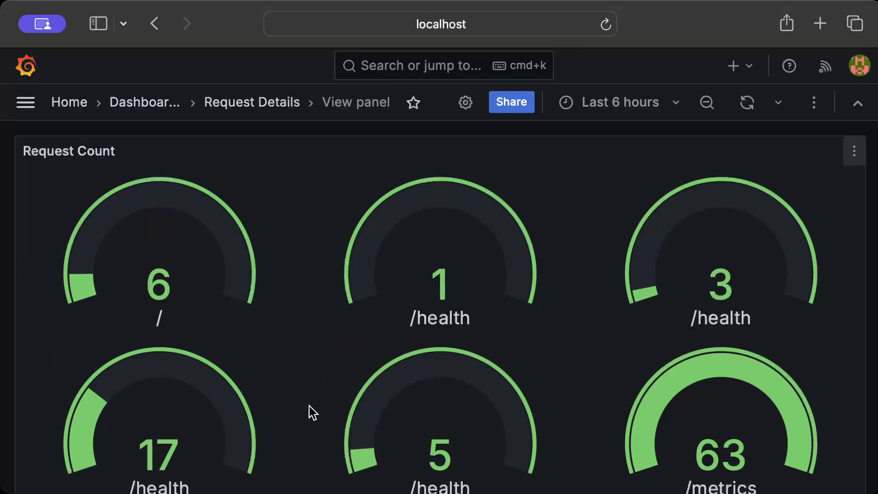
pyautogui.scroll(-2, 382, 445)
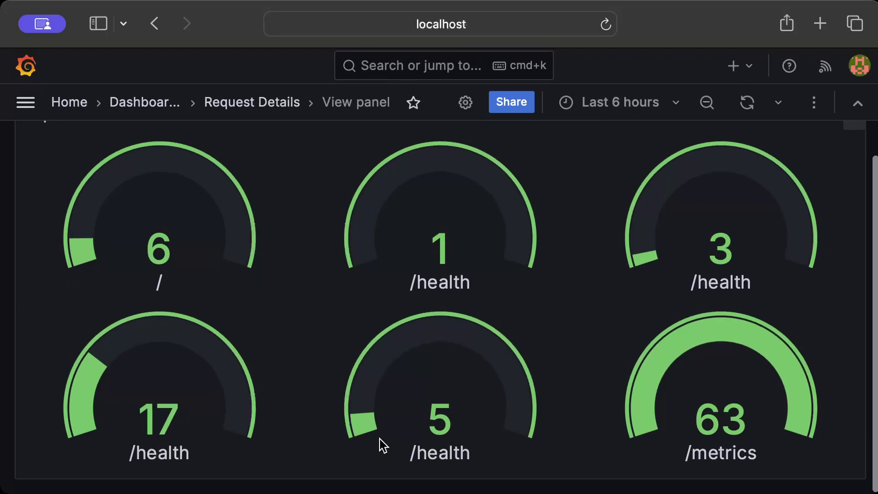
pyautogui.scroll(2, 382, 445)
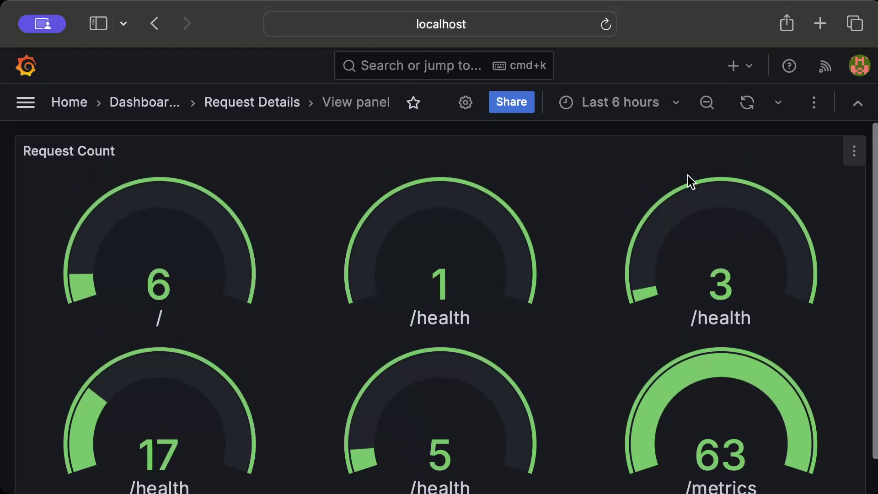
pyautogui.scroll(-2, 688, 175)
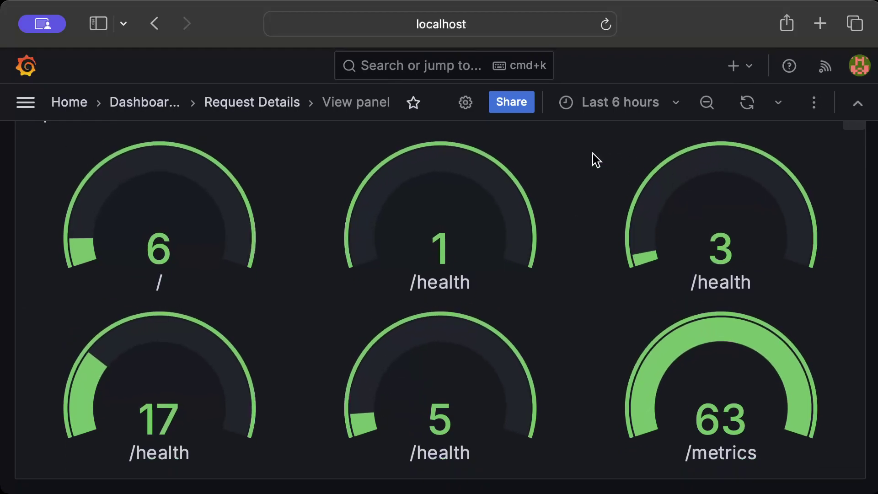
pyautogui.scroll(2, 590, 158)
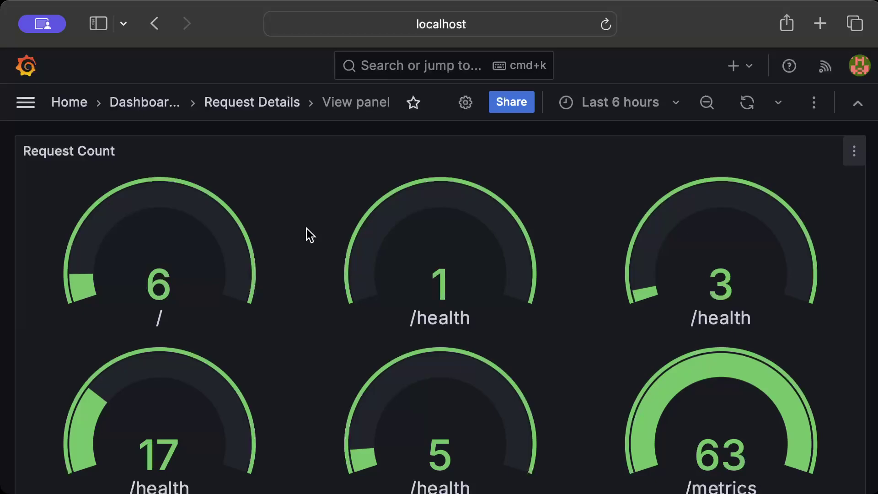
# Step: Edit the Request Count panel and review its rocket_http_requests_total query and gauge options
pyautogui.click(855, 151)
pyautogui.click(759, 221)
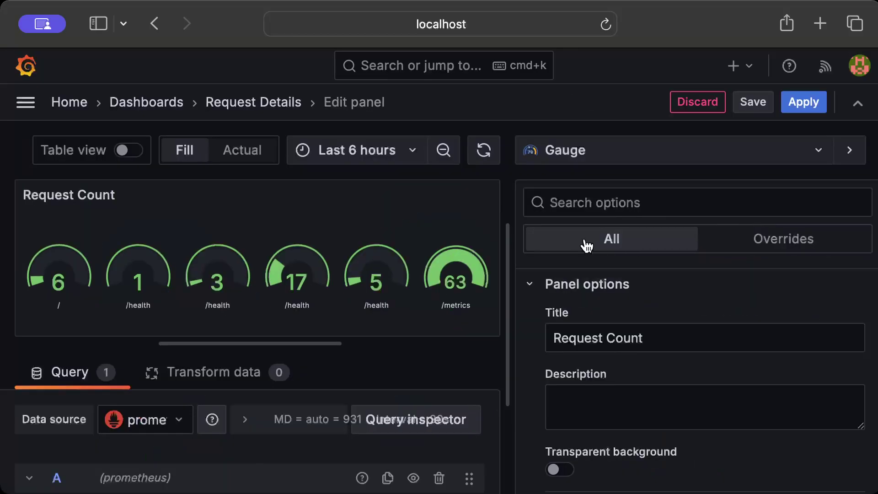
pyautogui.scroll(-3, 341, 397)
pyautogui.scroll(-5, 341, 396)
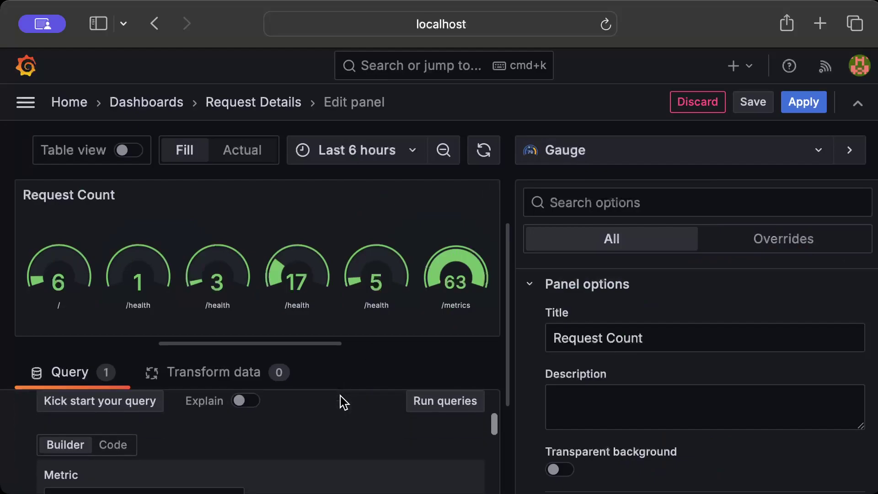
pyautogui.scroll(-3, 255, 464)
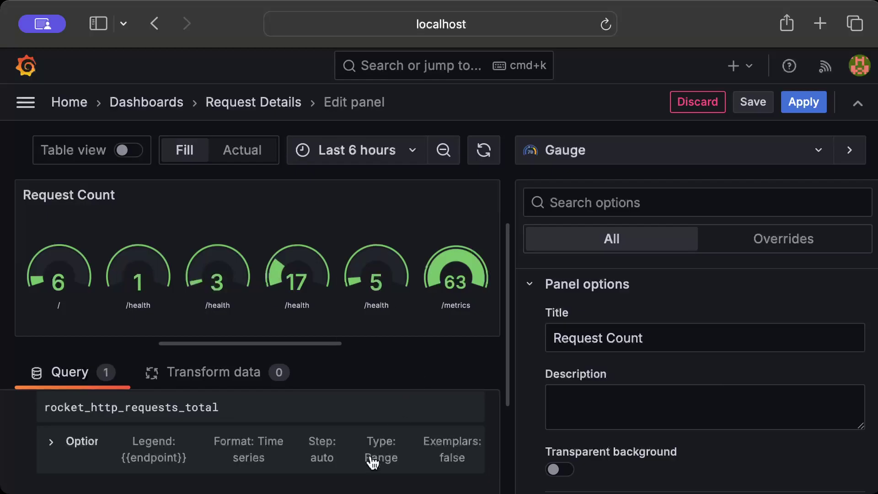
pyautogui.scroll(5, 379, 407)
pyautogui.scroll(-10, 639, 327)
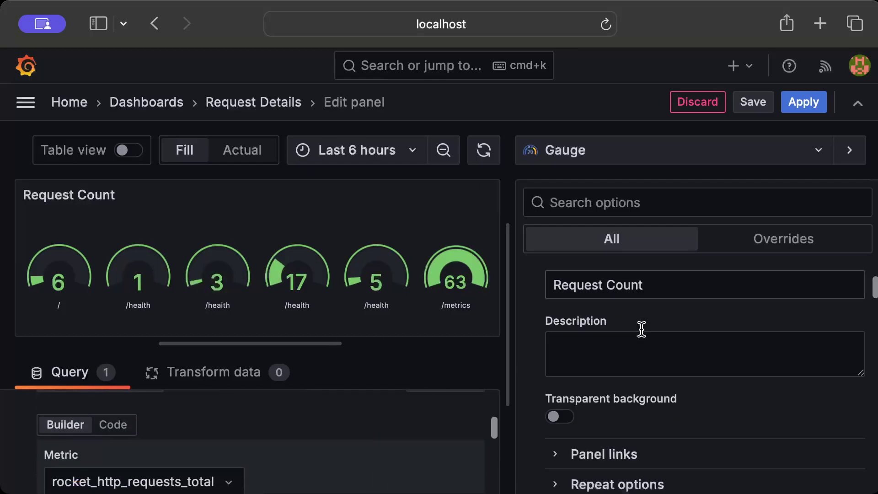
pyautogui.scroll(-12, 642, 329)
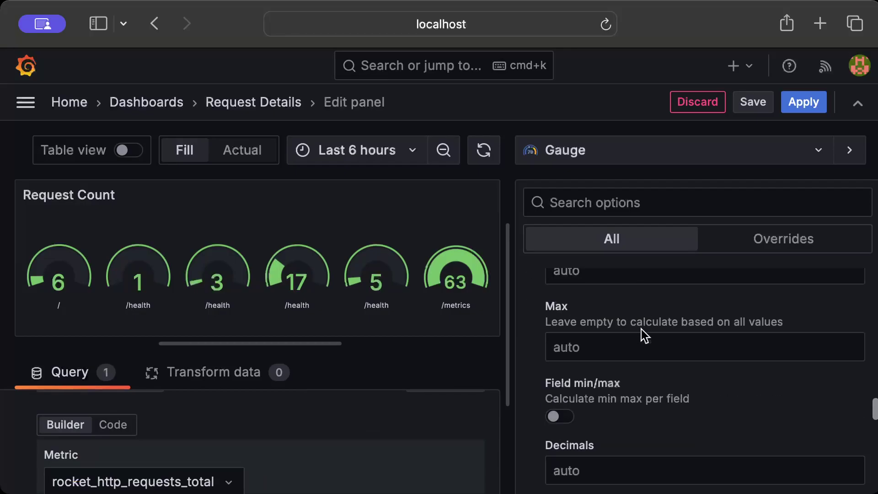
pyautogui.scroll(15, 641, 329)
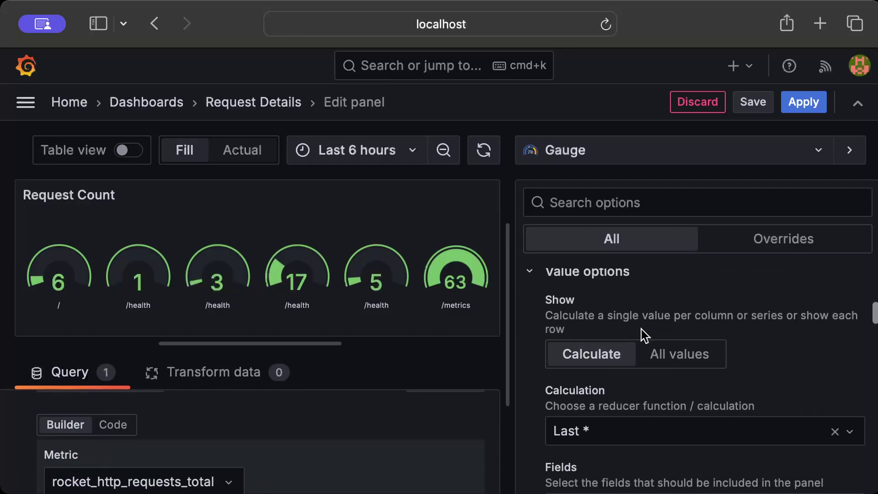